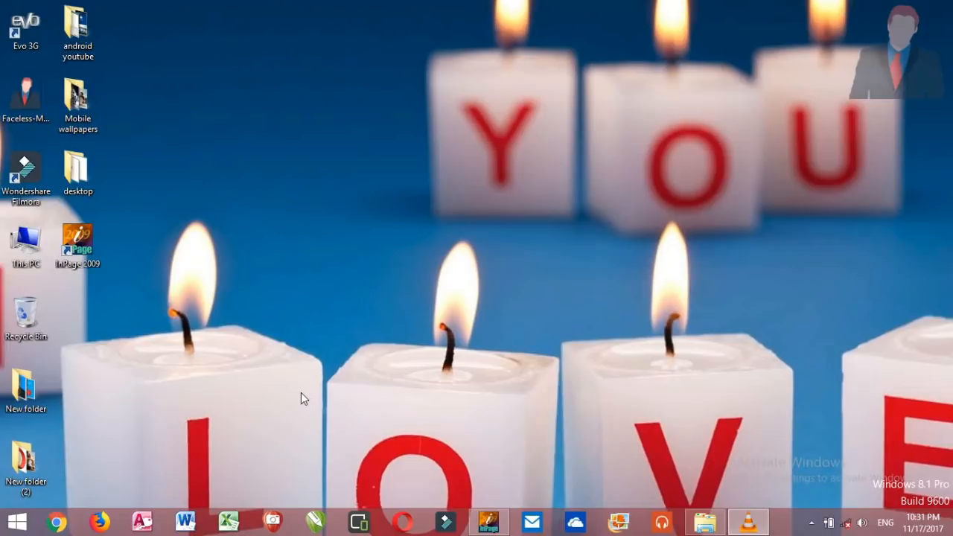
# - Switch to the InPage document and place the text cursor at the start of the first paragraph
pyautogui.click(488, 522)
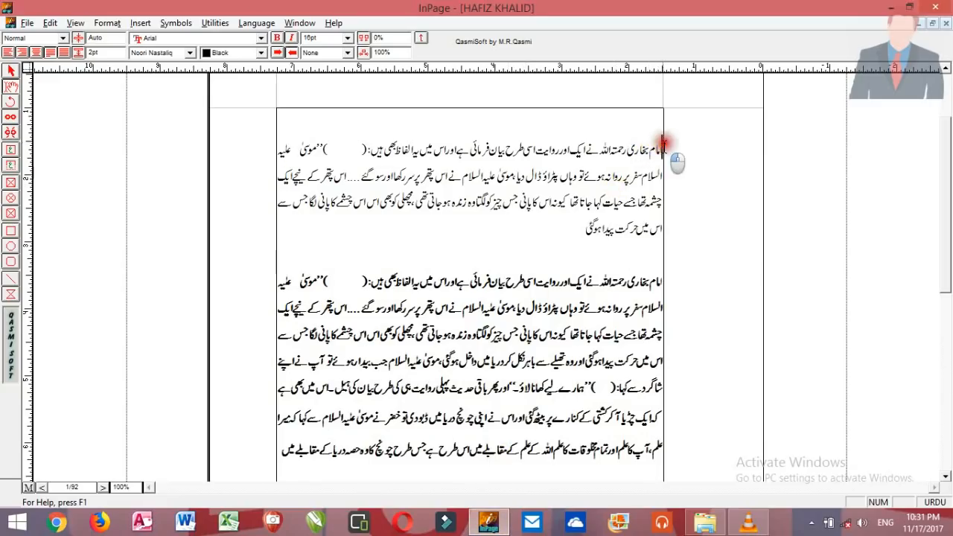
pyautogui.click(638, 277)
pyautogui.click(659, 149)
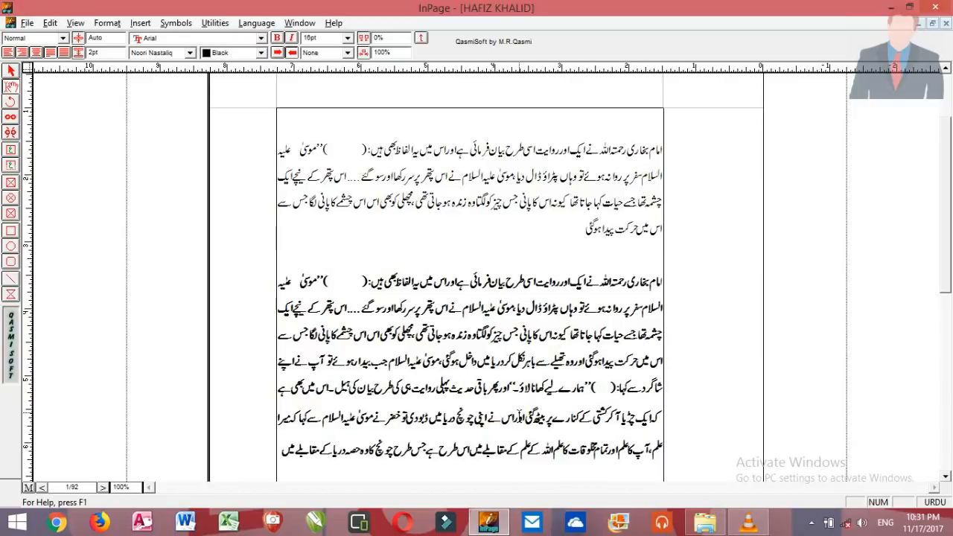
# - Select the entire document text, then clear that selection and select only the opening part of the first line
pyautogui.hotkey('ctrl', 'a')
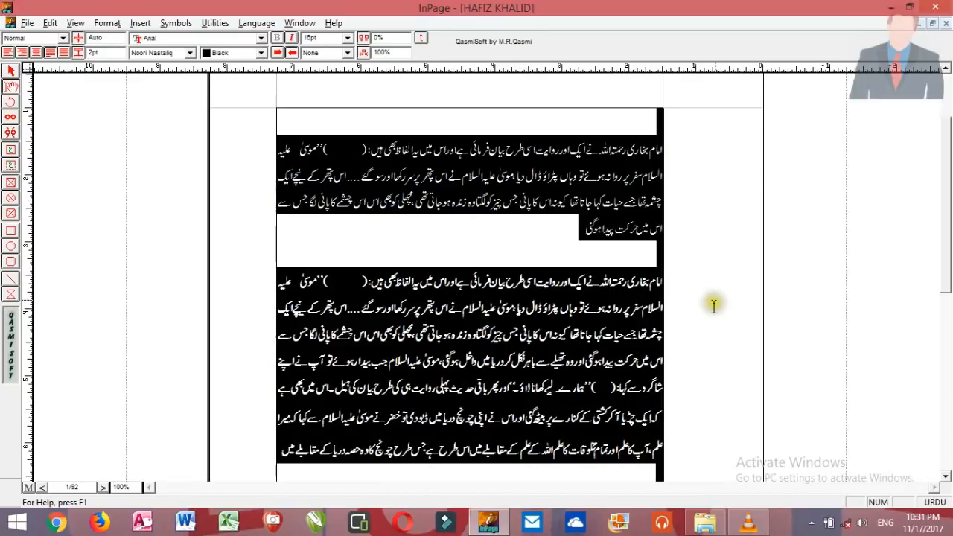
pyautogui.click(659, 149)
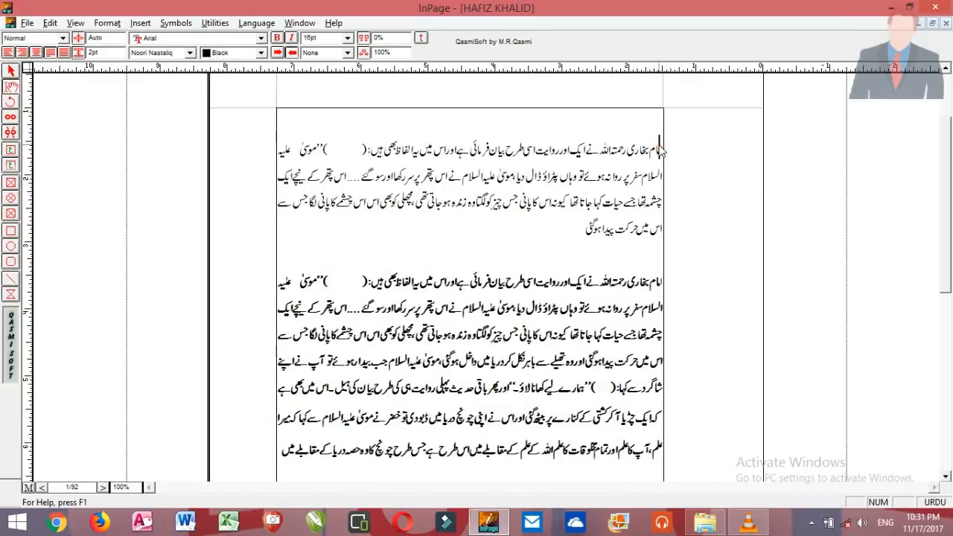
pyautogui.click(657, 146)
pyautogui.click(660, 146)
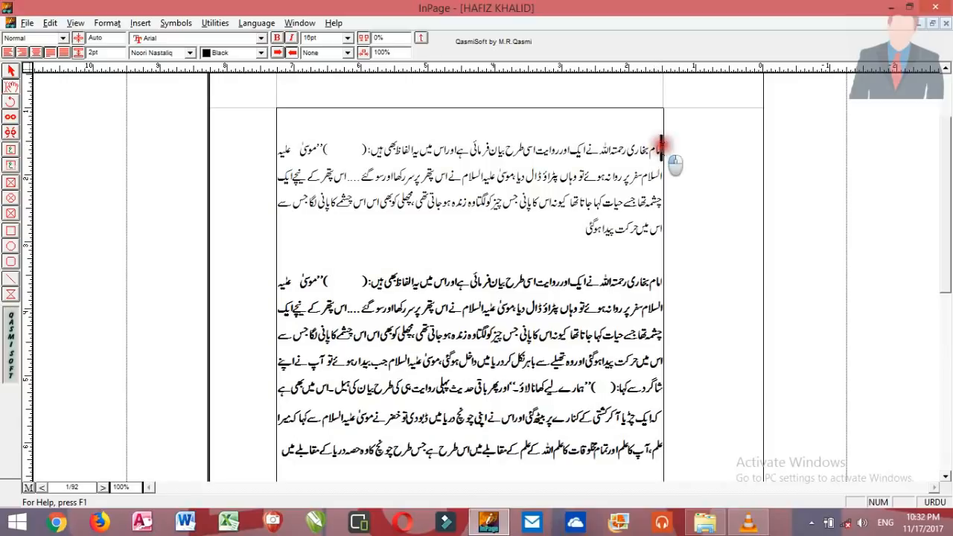
pyautogui.moveTo(661, 146); pyautogui.dragTo(434, 149)
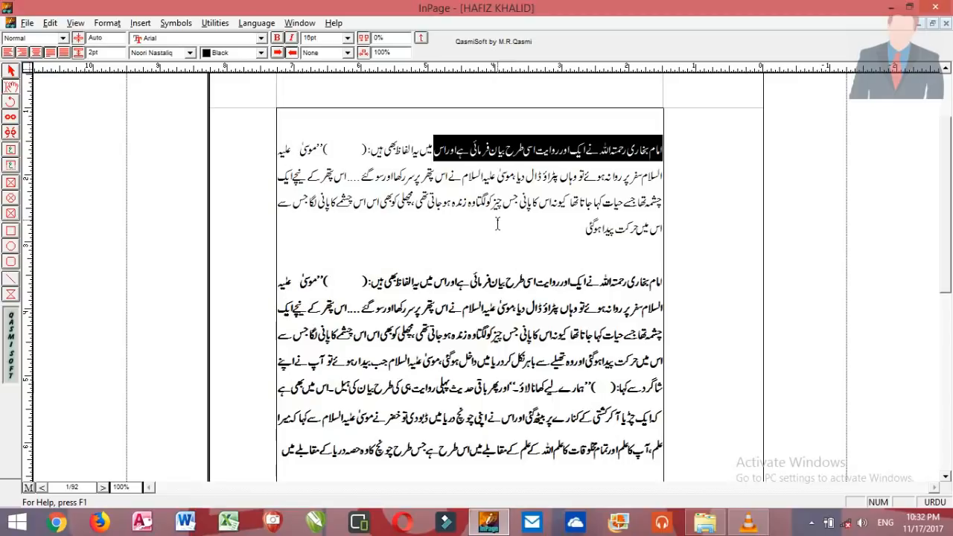
# - Make all of the document's text bold and clear the selection
pyautogui.hotkey('ctrl', 'a')
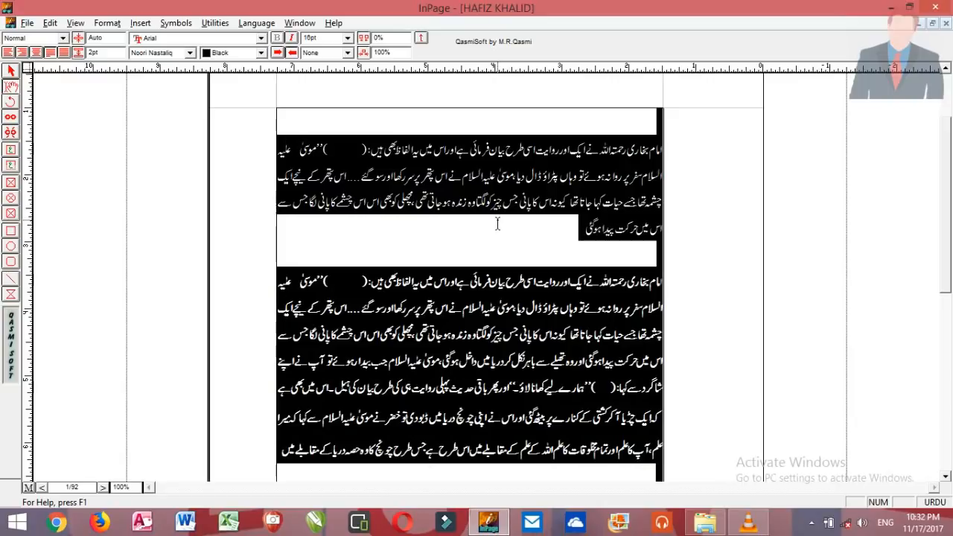
pyautogui.hotkey('ctrl', 'b')
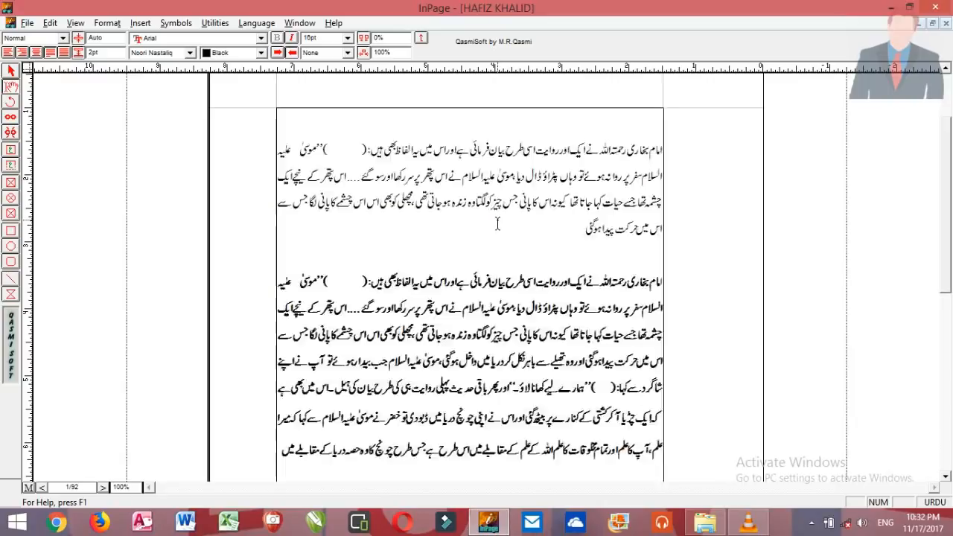
pyautogui.click(497, 223)
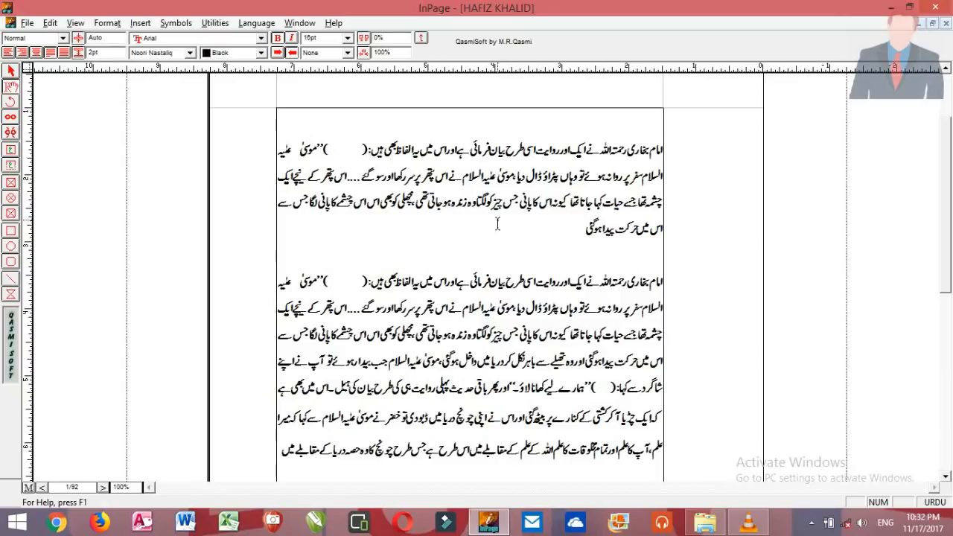
# - Extend a selection line by line and character by character over the four-line first paragraph
pyautogui.press('Down')
pyautogui.hotkey('shift', 'Down')
pyautogui.hotkey('shift', 'Down')
pyautogui.hotkey('shift', 'Down')
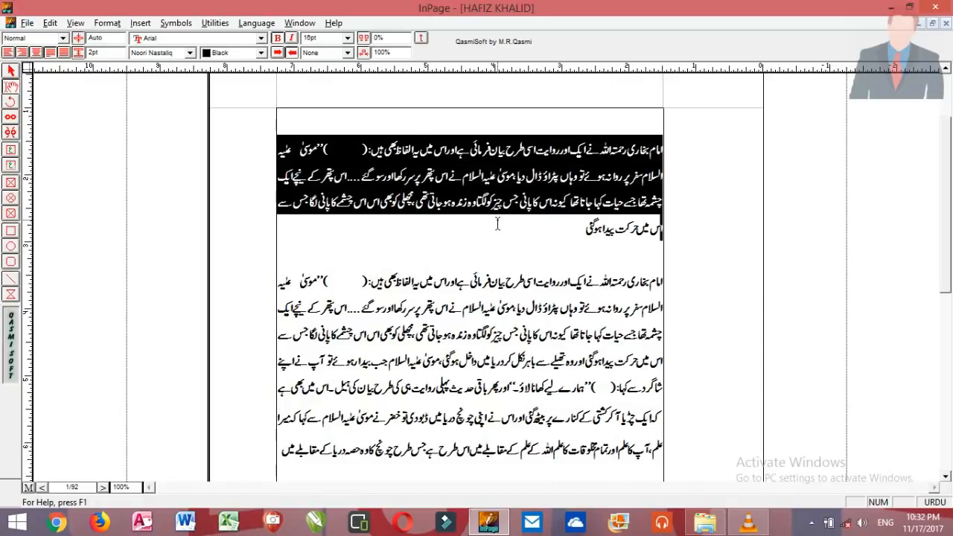
pyautogui.hotkey('shift', 'Left')
pyautogui.hotkey('shift', 'Left')
pyautogui.hotkey('shift', 'Left')
pyautogui.hotkey('shift', 'Left')
pyautogui.hotkey('shift', 'Left')
pyautogui.hotkey('shift', 'Left')
pyautogui.hotkey('shift', 'Left')
pyautogui.hotkey('shift', 'Left')
pyautogui.hotkey('shift', 'Left')
pyautogui.hotkey('shift', 'Left')
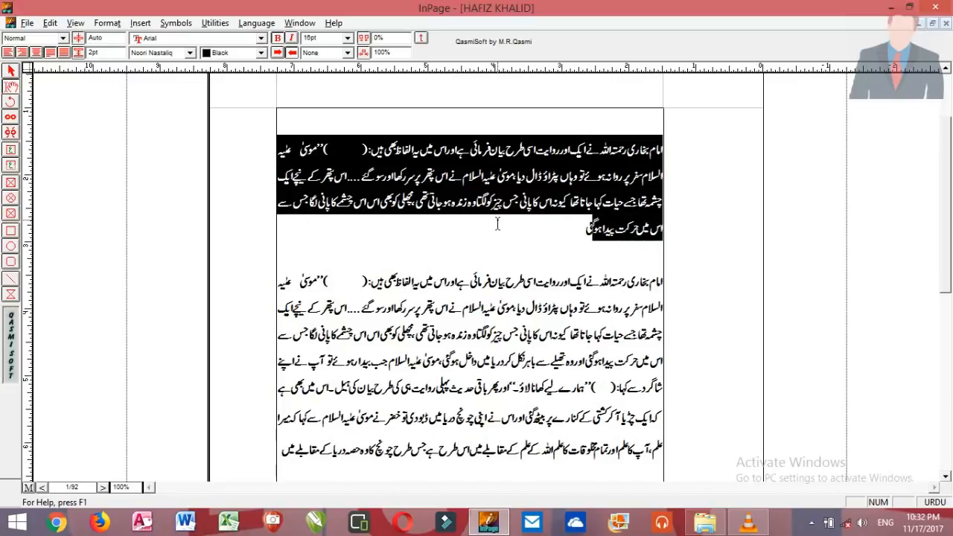
pyautogui.hotkey('shift', 'Left')
# - Select the whole first paragraph from its first word to the end of its fourth line and copy it
pyautogui.click(654, 148)
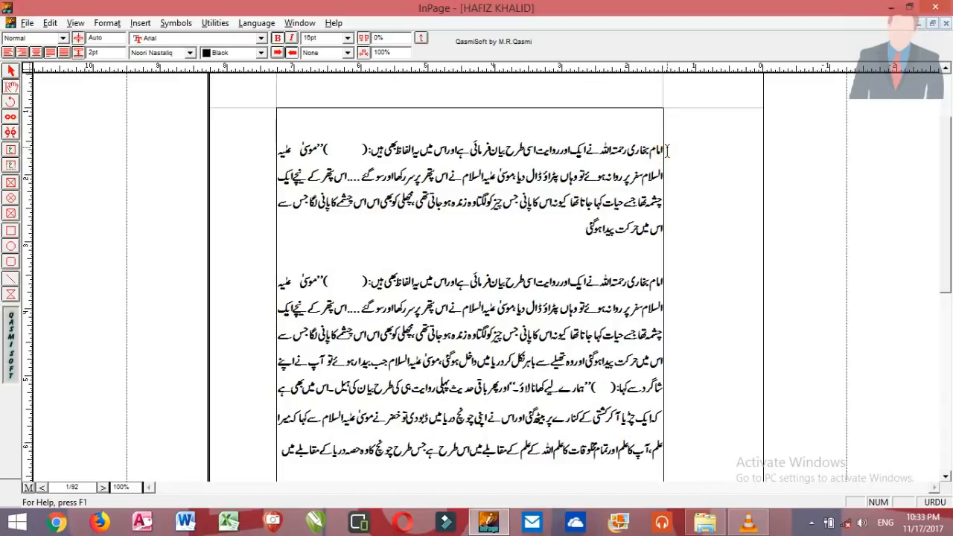
pyautogui.hotkey('shift', 'Down')
pyautogui.hotkey('shift', 'Down')
pyautogui.hotkey('shift', 'Down')
pyautogui.hotkey('ctrl', 'c')
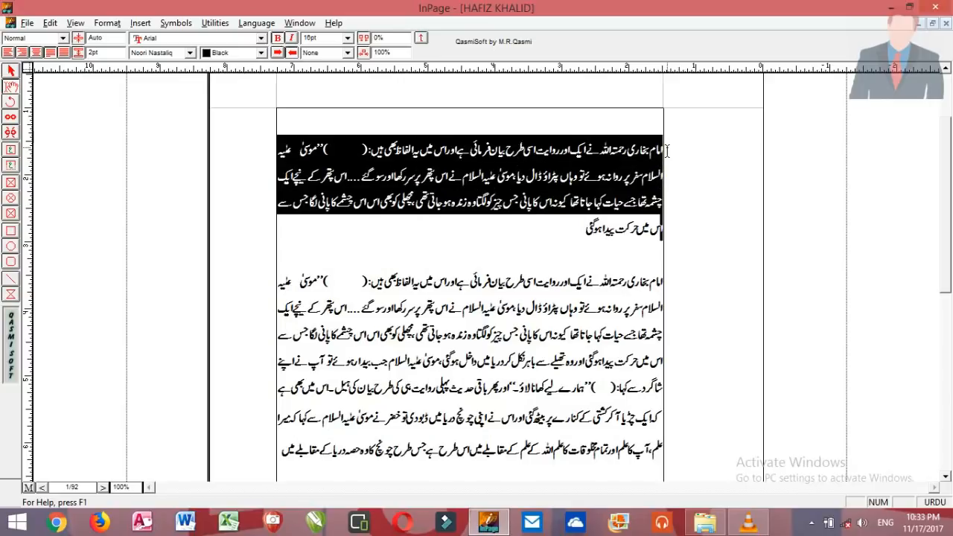
pyautogui.hotkey('shift', 'Left')
pyautogui.hotkey('shift', 'Left')
pyautogui.hotkey('shift', 'Left')
pyautogui.hotkey('shift', 'Left')
pyautogui.hotkey('shift', 'Left')
pyautogui.hotkey('shift', 'Left')
pyautogui.hotkey('shift', 'Left')
pyautogui.hotkey('shift', 'Left')
pyautogui.hotkey('shift', 'Left')
pyautogui.hotkey('shift', 'Left')
pyautogui.hotkey('shift', 'Left')
pyautogui.hotkey('shift', 'Left')
pyautogui.hotkey('shift', 'Left')
pyautogui.hotkey('shift', 'Left')
pyautogui.hotkey('shift', 'Left')
pyautogui.hotkey('shift', 'Left')
pyautogui.hotkey('shift', 'Left')
pyautogui.hotkey('shift', 'Left')
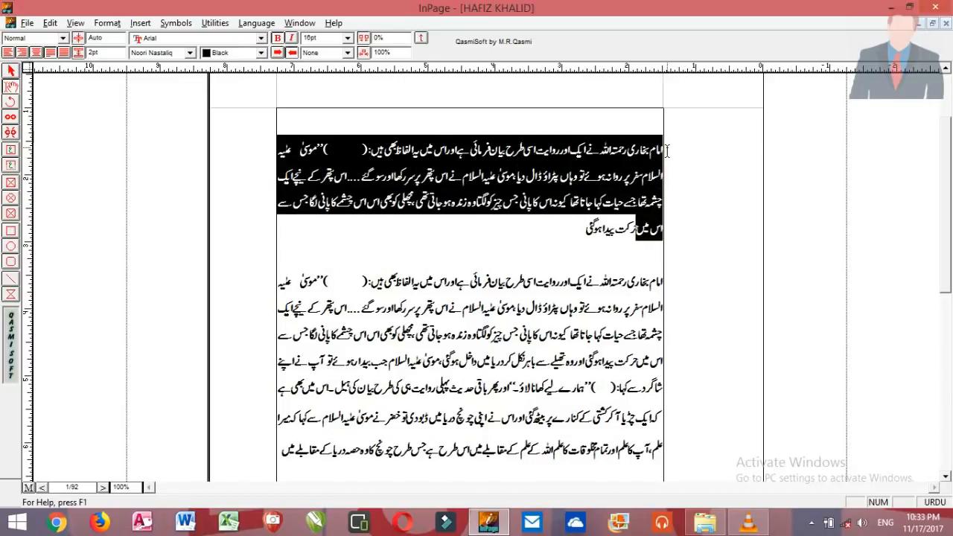
pyautogui.hotkey('shift', 'Left')
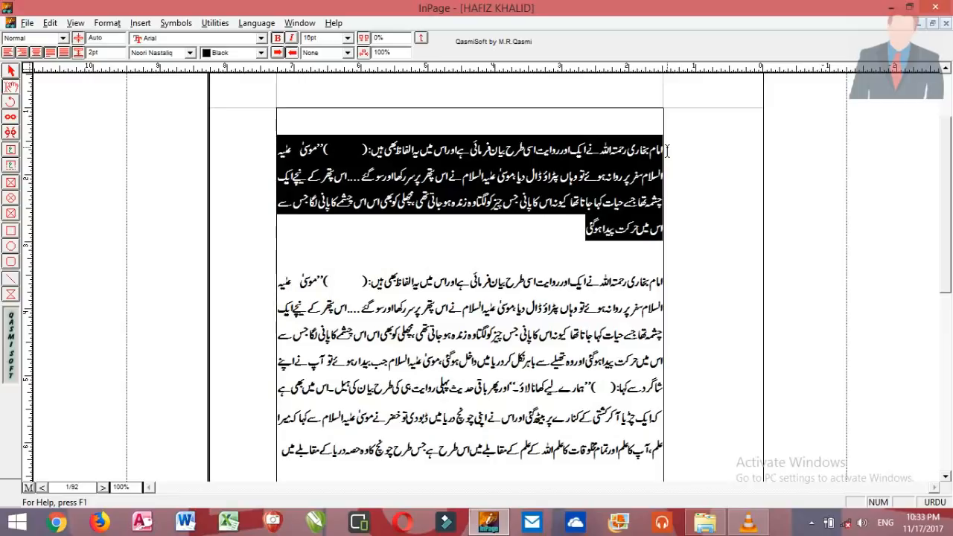
# - Paste the copied paragraph on a new line directly below the first paragraph
pyautogui.press('Left')
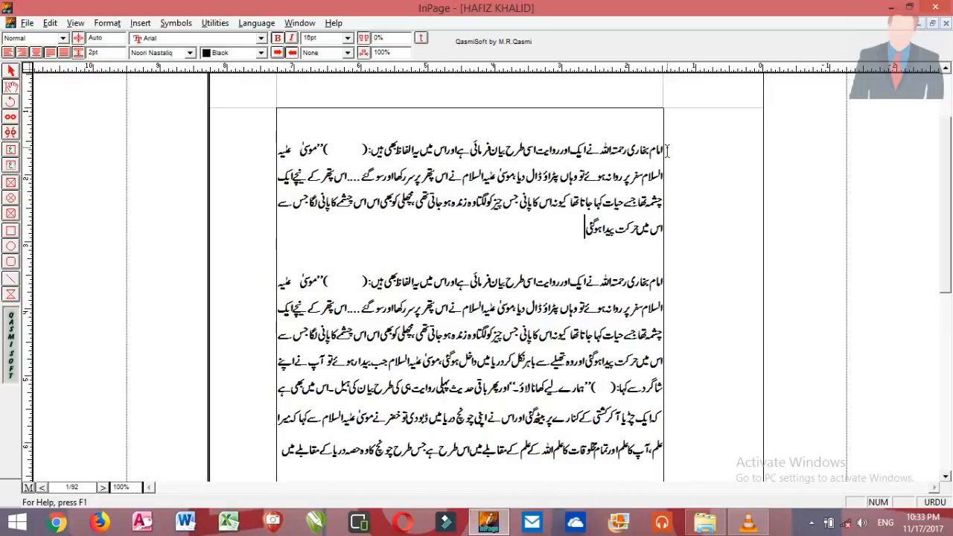
pyautogui.press('Return')
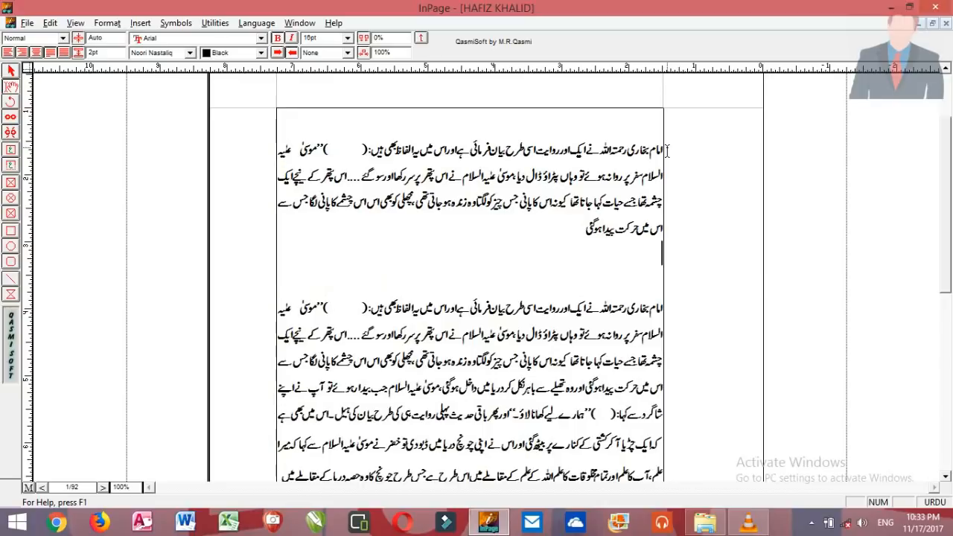
pyautogui.hotkey('ctrl', 'v')
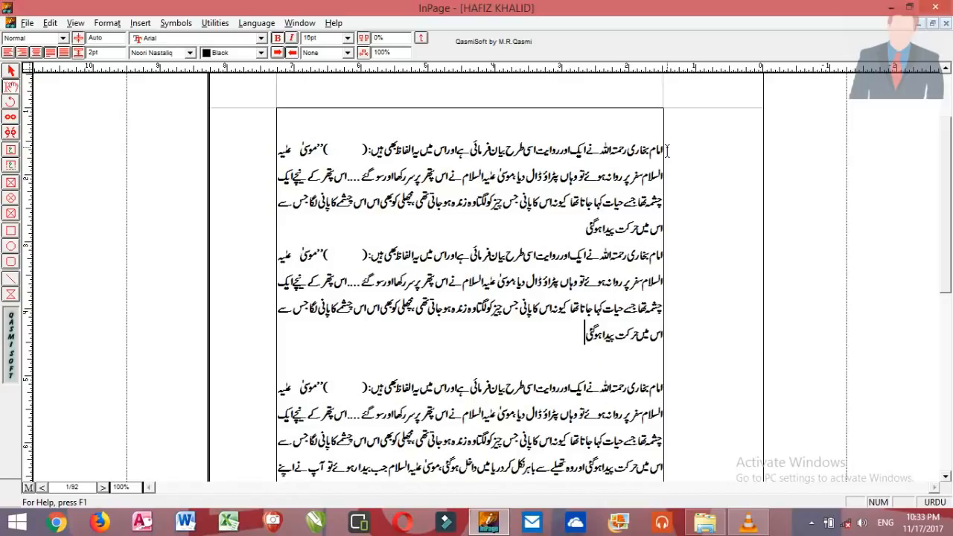
# - Select the pasted copy beneath the first paragraph and delete it
pyautogui.press('Up')
pyautogui.press('Up')
pyautogui.press('Up')
pyautogui.press('Right')
pyautogui.press('Right')
pyautogui.press('Right')
pyautogui.press('Right')
pyautogui.press('Right')
pyautogui.press('Right')
pyautogui.press('Right')
pyautogui.press('Right')
pyautogui.press('Right')
pyautogui.hotkey('shift', 'Down')
pyautogui.hotkey('shift', 'Down')
pyautogui.hotkey('shift', 'Down')
pyautogui.hotkey('shift', 'Left')
pyautogui.hotkey('shift', 'Left')
pyautogui.hotkey('shift', 'Left')
pyautogui.hotkey('shift', 'Left')
pyautogui.hotkey('shift', 'Left')
pyautogui.hotkey('shift', 'Left')
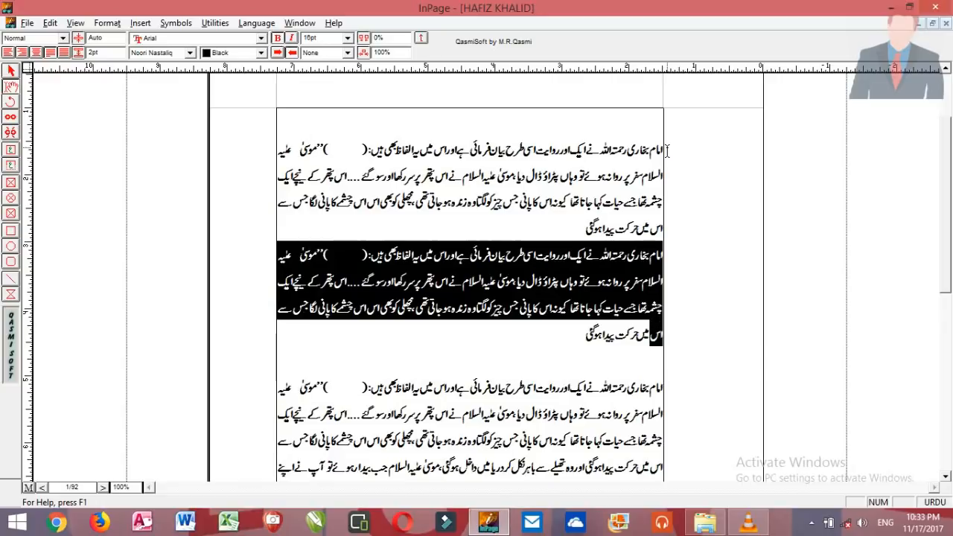
pyautogui.hotkey('shift', 'Left')
pyautogui.hotkey('shift', 'Left')
pyautogui.hotkey('shift', 'Left')
pyautogui.hotkey('shift', 'Left')
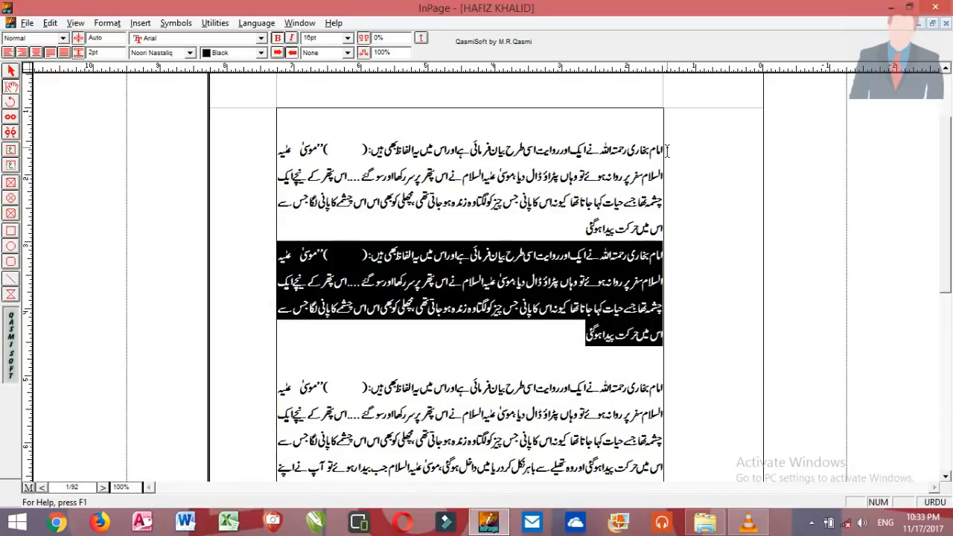
pyautogui.press('Delete')
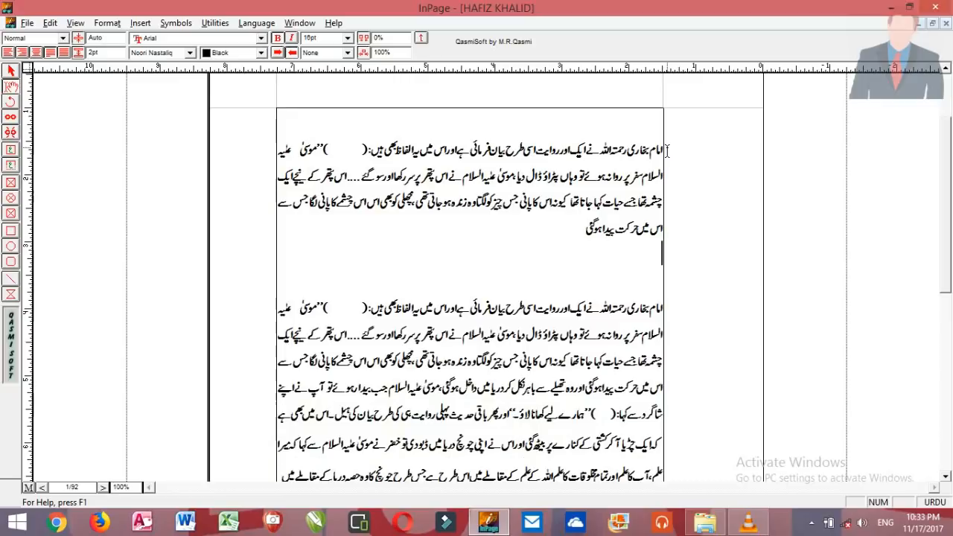
# - Paste the copied paragraph twice below the document's last paragraph, starting the second copy on a new line
pyautogui.press('Down')
pyautogui.press('Down')
pyautogui.press('Down')
pyautogui.press('Down')
pyautogui.press('Down')
pyautogui.press('Down')
pyautogui.press('Down')
pyautogui.press('Down')
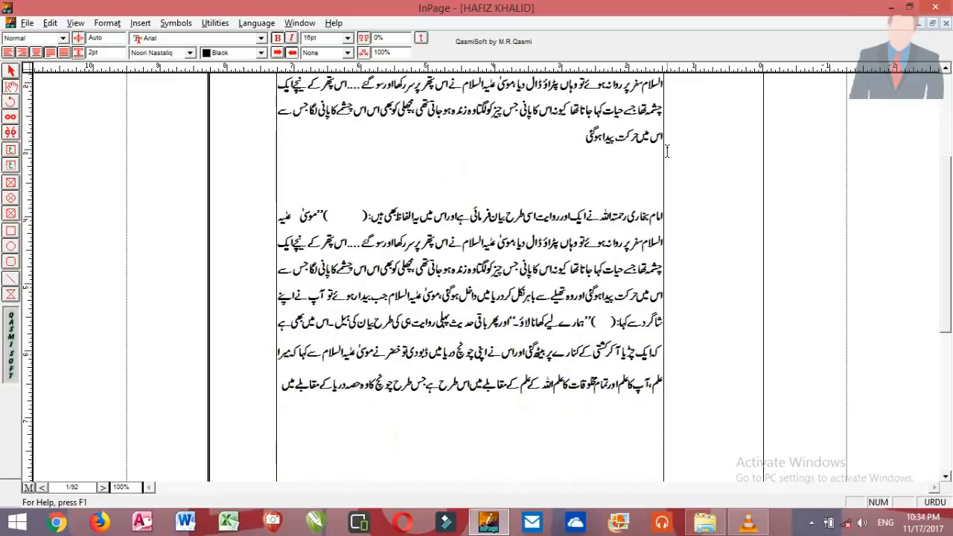
pyautogui.press('Down')
pyautogui.hotkey('ctrl', 'v')
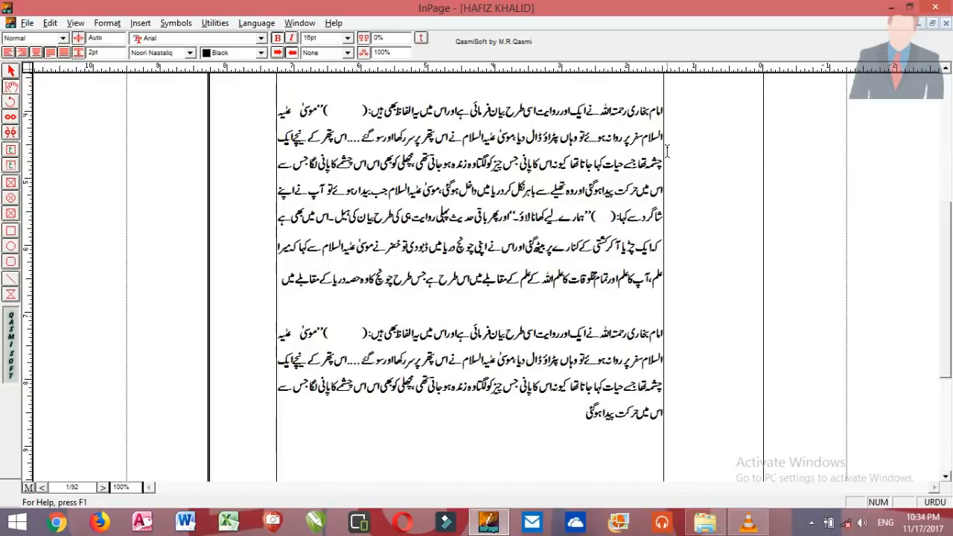
pyautogui.press('Return')
pyautogui.hotkey('ctrl', 'v')
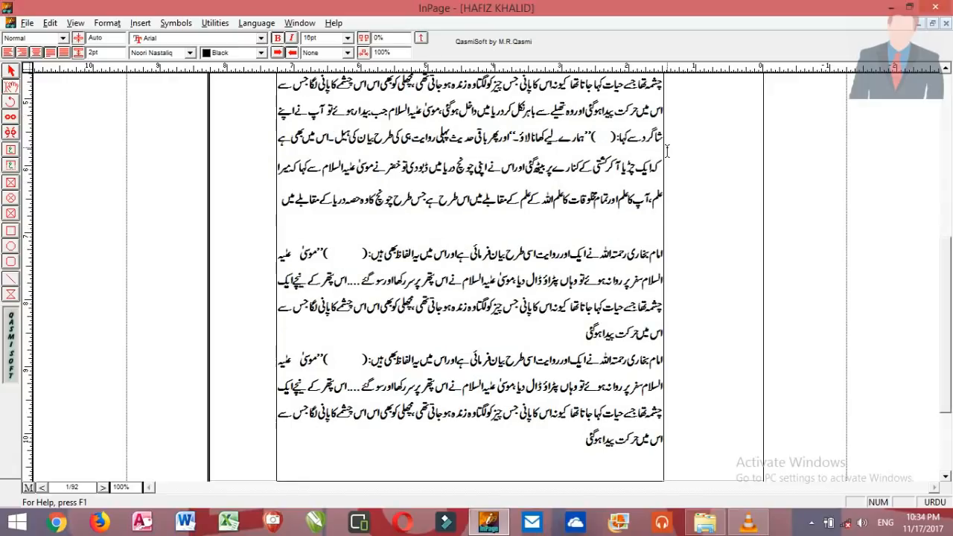
# - Select both pasted copies at the end of the text and delete them
pyautogui.hotkey('shift', 'Up')
pyautogui.hotkey('shift', 'Up')
pyautogui.hotkey('shift', 'Up')
pyautogui.hotkey('shift', 'Up')
pyautogui.hotkey('shift', 'Up')
pyautogui.hotkey('shift', 'Up')
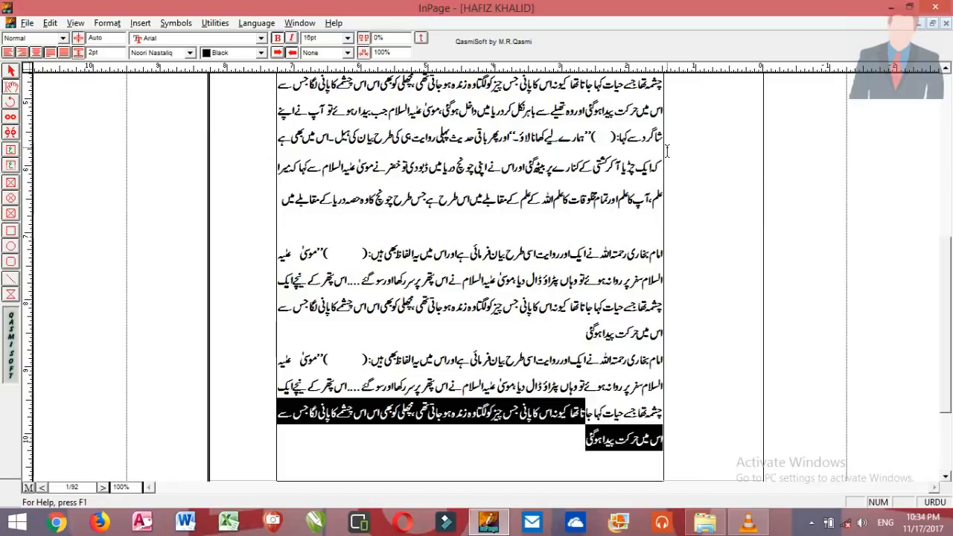
pyautogui.hotkey('shift', 'Up')
pyautogui.hotkey('shift', 'Right')
pyautogui.hotkey('shift', 'Right')
pyautogui.hotkey('shift', 'Right')
pyautogui.hotkey('shift', 'Right')
pyautogui.hotkey('shift', 'Right')
pyautogui.hotkey('shift', 'Right')
pyautogui.hotkey('shift', 'Right')
pyautogui.hotkey('shift', 'Right')
pyautogui.hotkey('shift', 'Right')
pyautogui.hotkey('shift', 'Right')
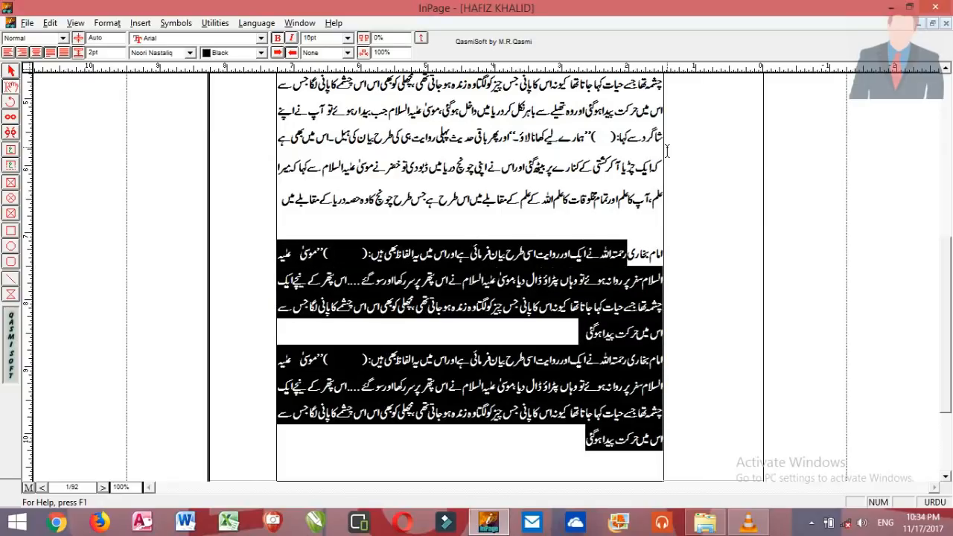
pyautogui.hotkey('shift', 'Right')
pyautogui.hotkey('shift', 'Right')
pyautogui.hotkey('shift', 'Right')
pyautogui.hotkey('shift', 'Right')
pyautogui.hotkey('shift', 'Right')
pyautogui.hotkey('shift', 'Right')
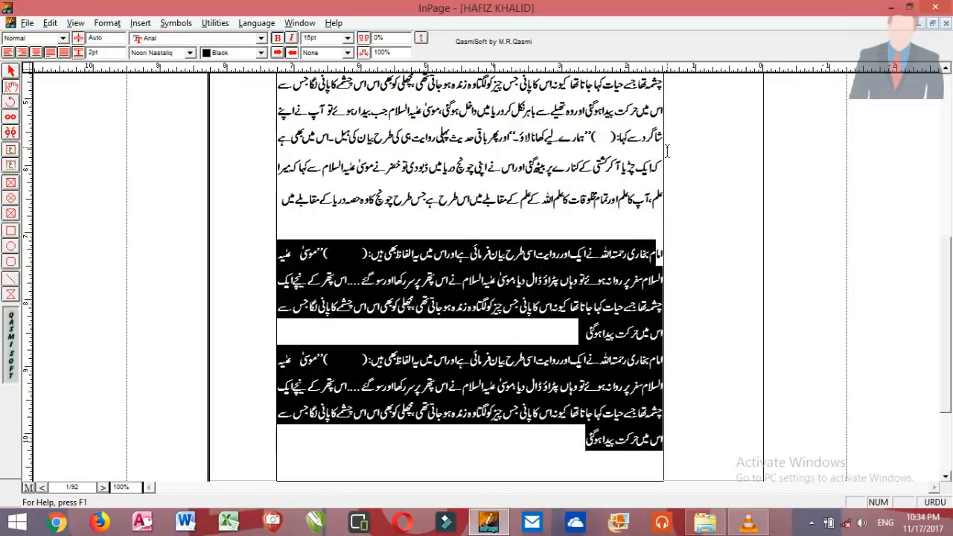
pyautogui.press('Delete')
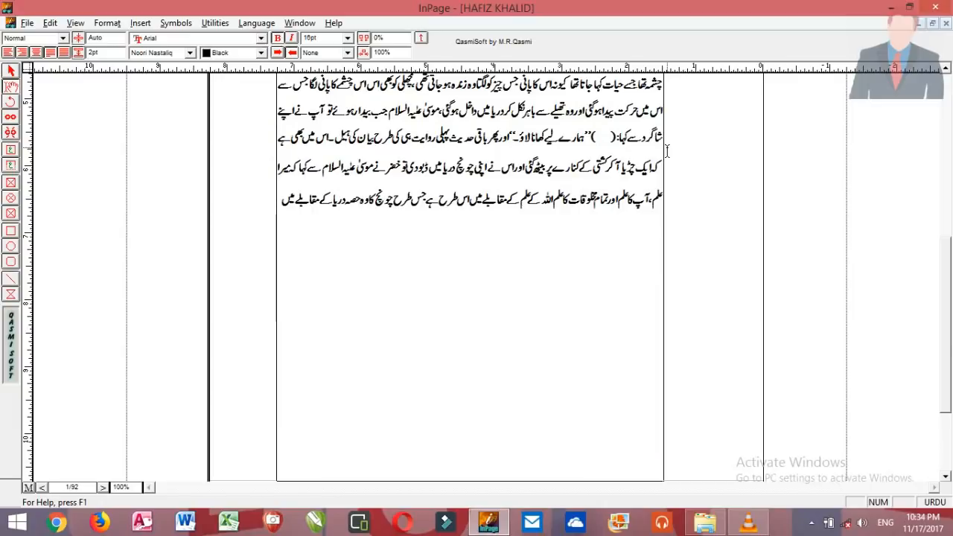
# - Select the first paragraph and move it two lines down, directly above the second paragraph
pyautogui.press('Up')
pyautogui.press('Up')
pyautogui.press('Up')
pyautogui.press('Up')
pyautogui.press('Up')
pyautogui.press('Up')
pyautogui.press('Up')
pyautogui.press('Up')
pyautogui.press('Up')
pyautogui.press('Up')
pyautogui.press('Up')
pyautogui.press('Up')
pyautogui.press('Up')
pyautogui.press('Up')
pyautogui.press('Up')
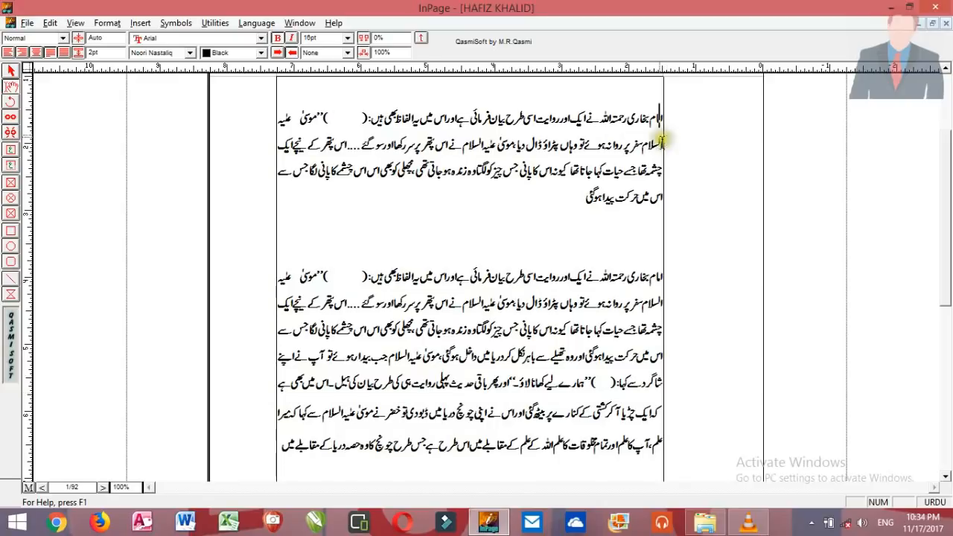
pyautogui.moveTo(660, 128); pyautogui.dragTo(580, 247)
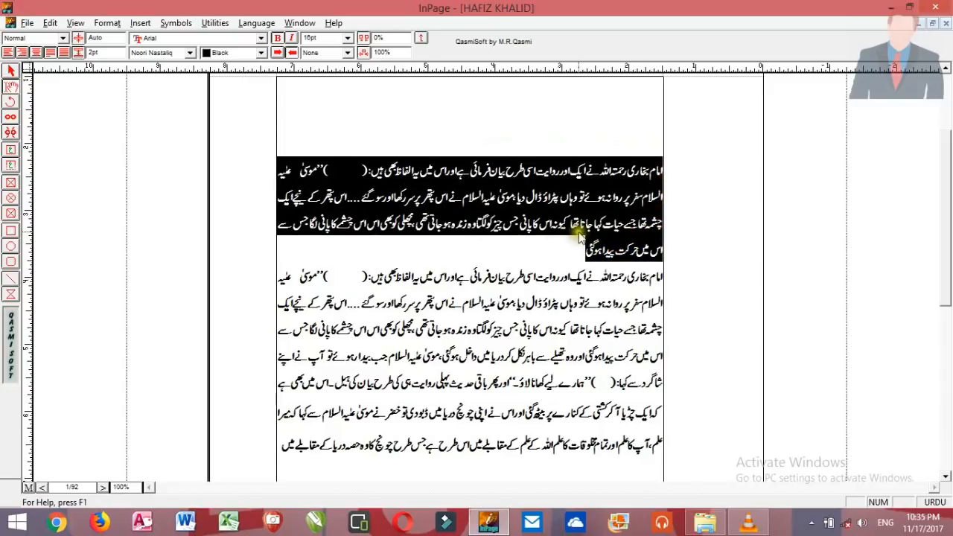
# - Delete one blank line above the first paragraph and insert a blank line between the two paragraphs
pyautogui.click(596, 147)
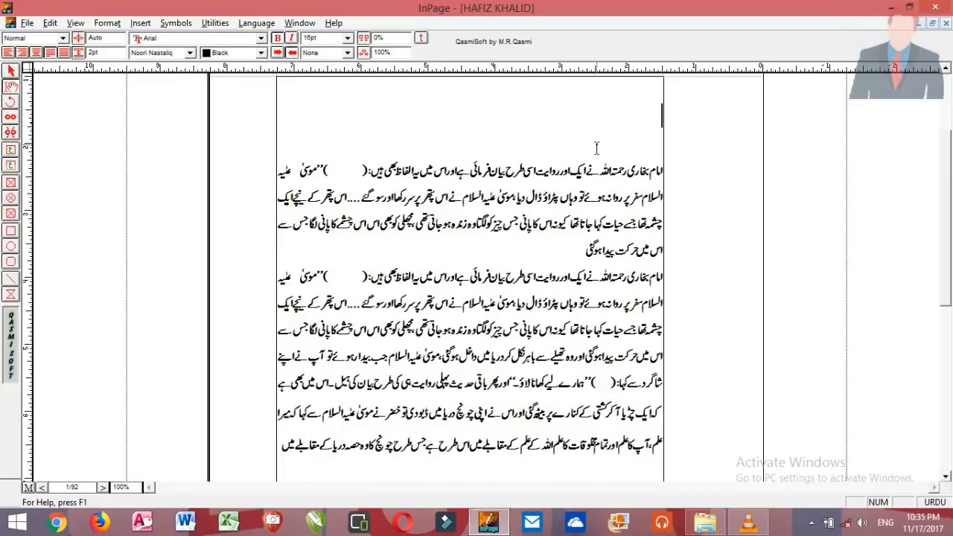
pyautogui.press('Delete')
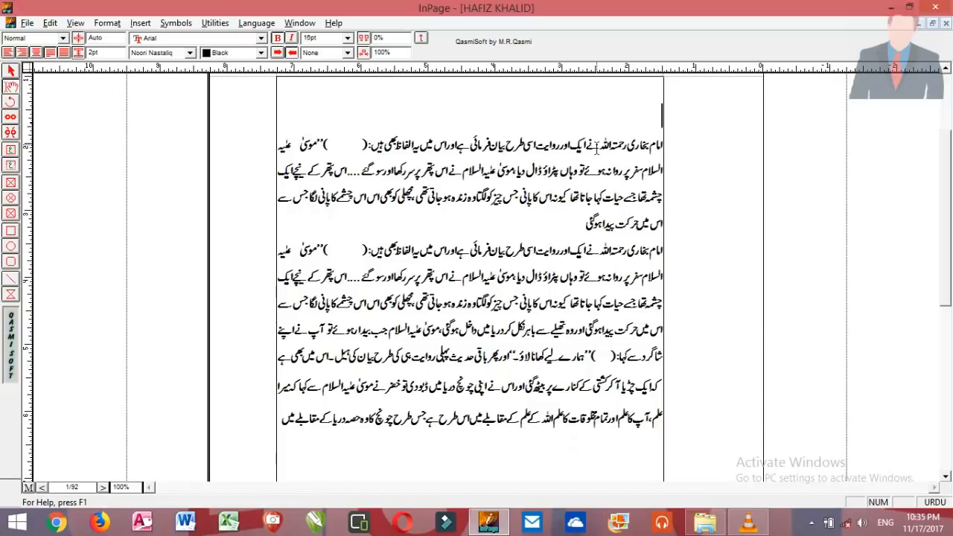
pyautogui.press('Down')
pyautogui.press('Down')
pyautogui.press('Down')
pyautogui.press('Left')
pyautogui.press('Left')
pyautogui.press('Left')
pyautogui.press('Left')
pyautogui.press('Left')
pyautogui.press('Left')
pyautogui.press('Left')
pyautogui.press('Return')
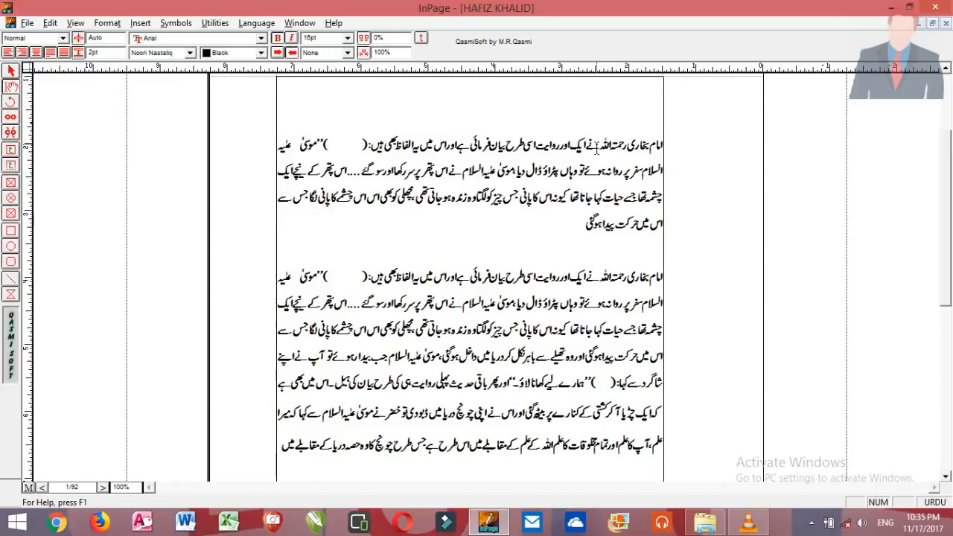
pyautogui.press('BackSpace')
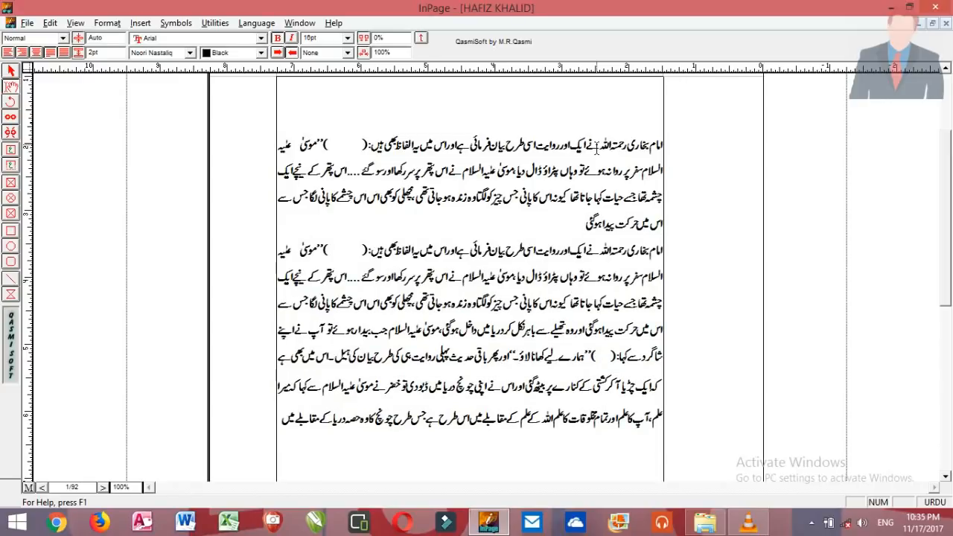
pyautogui.press('Return')
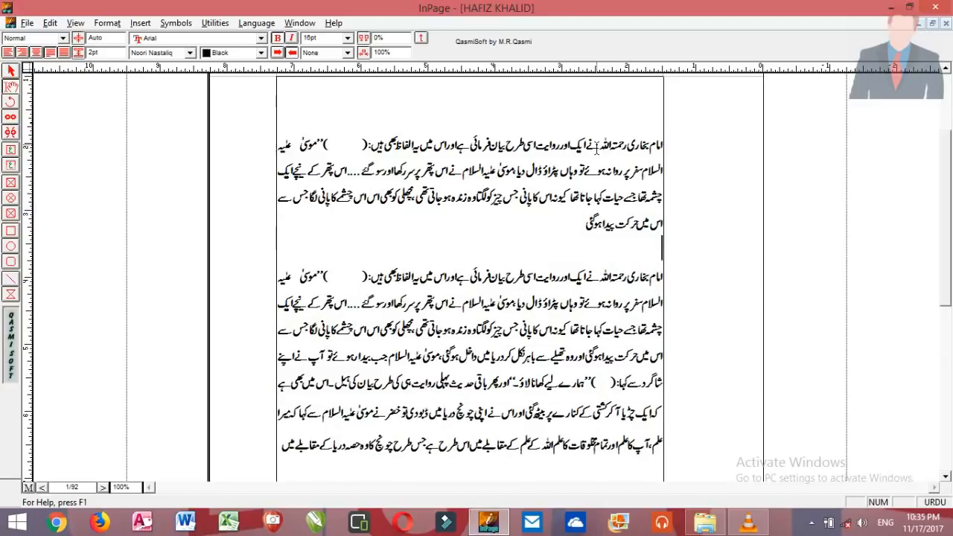
# - Remove the blank line between the two paragraphs and put it back in
pyautogui.press('BackSpace')
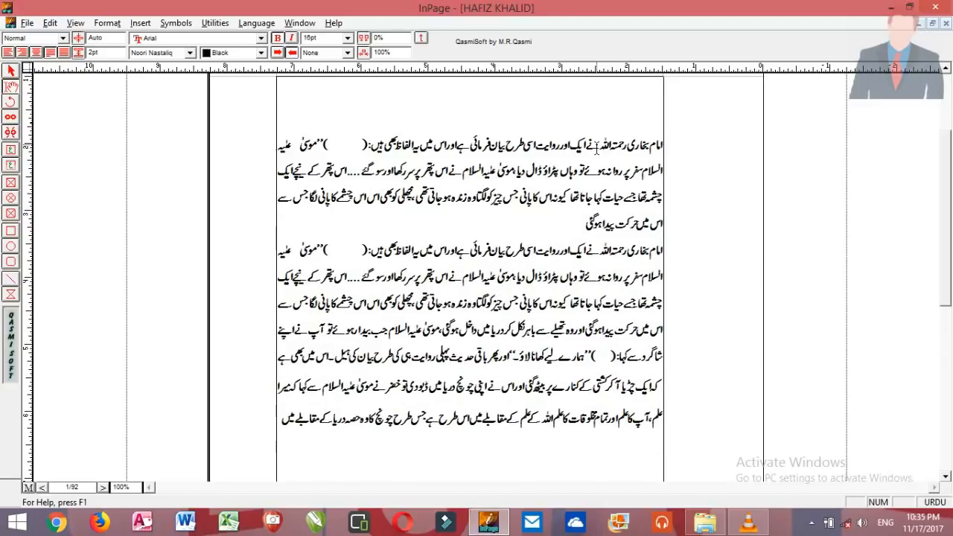
pyautogui.press('Return')
pyautogui.press('BackSpace')
pyautogui.press('Return')
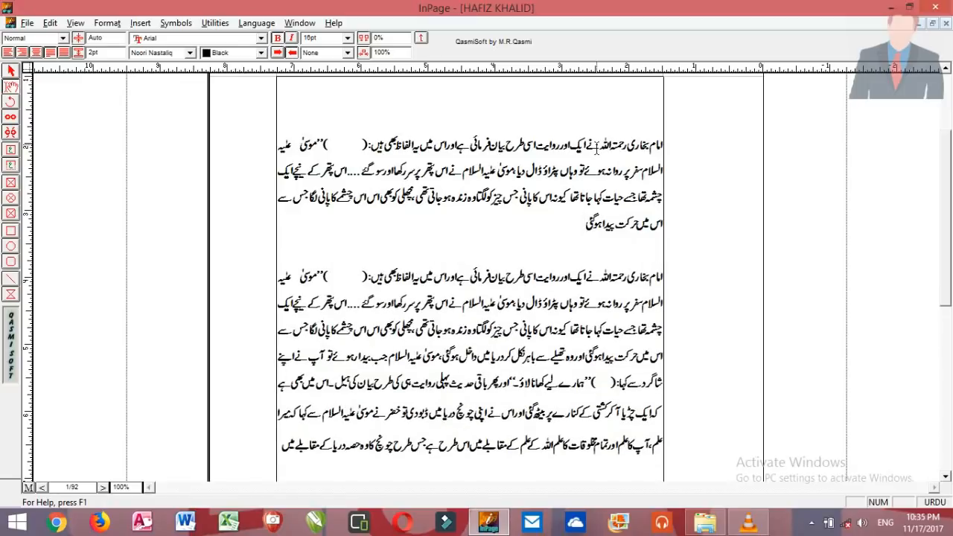
pyautogui.press('Down')
pyautogui.click(26, 25)
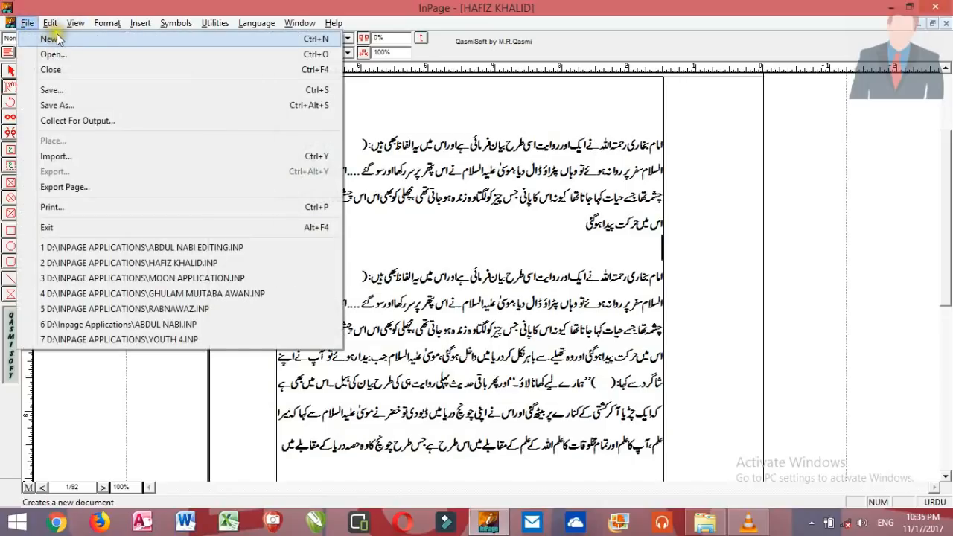
pyautogui.click(53, 39)
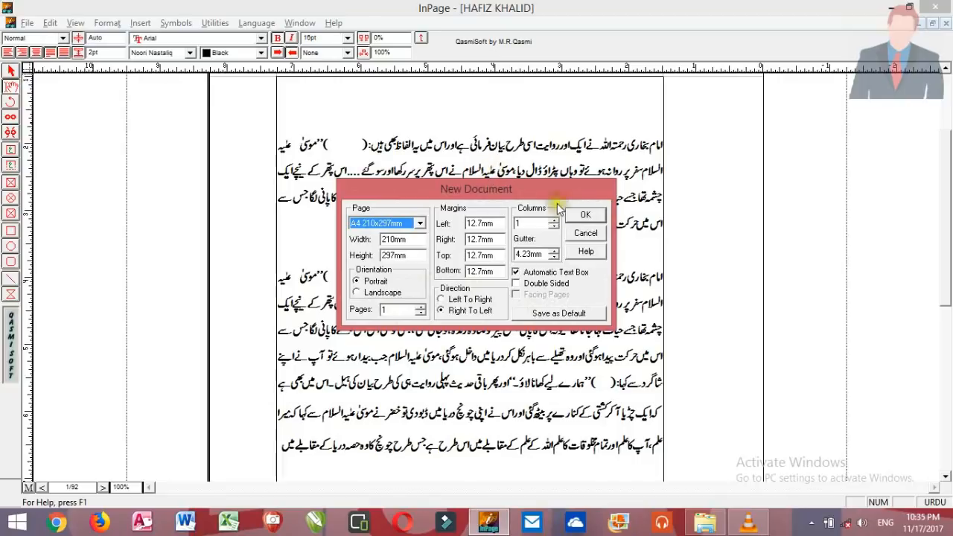
pyautogui.click(585, 232)
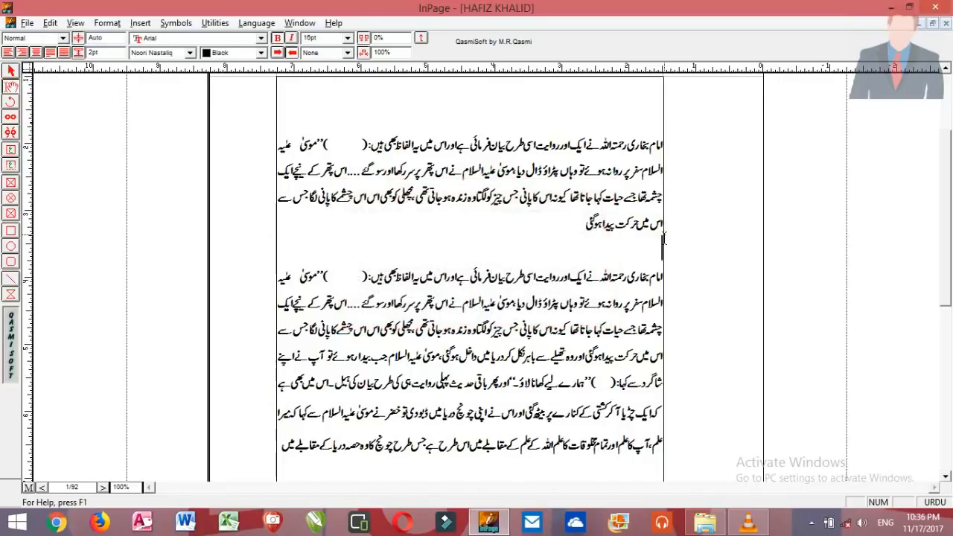
# - Create a new one-page A4 portrait document with 12.7 mm margins and right-to-left direction
pyautogui.hotkey('ctrl', 'n')
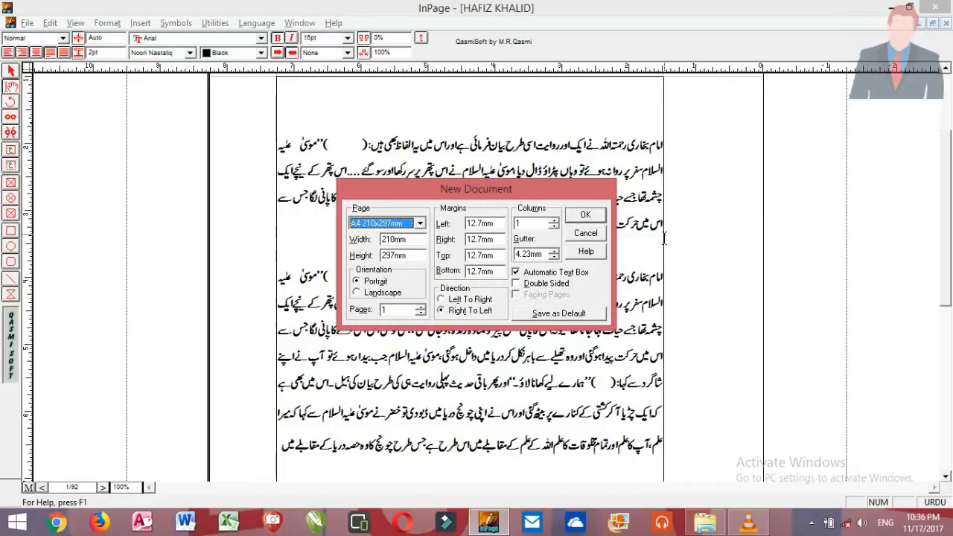
pyautogui.click(581, 215)
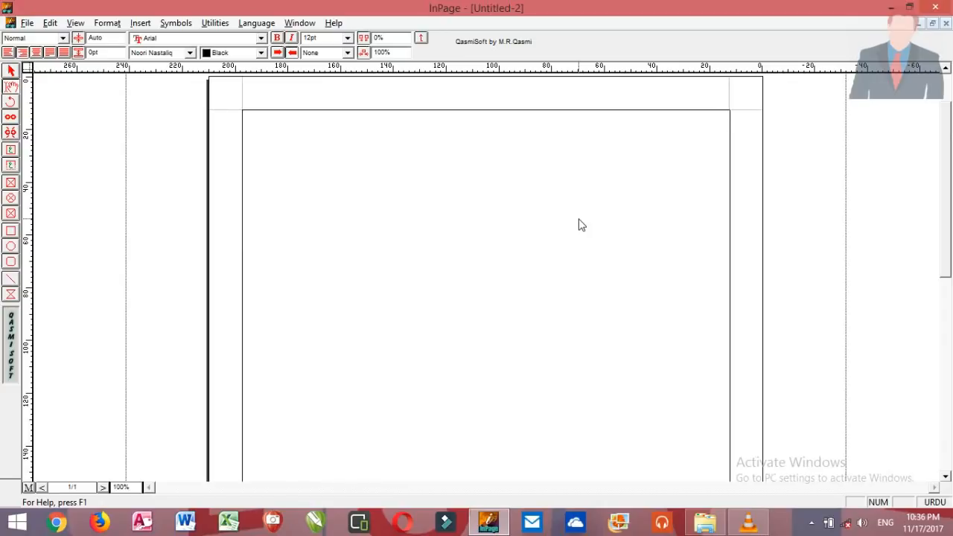
# - Open the document "Allah walo ki baty" from the Inpage Applications folder on Local Disk (D:)
pyautogui.hotkey('ctrl', 'o')
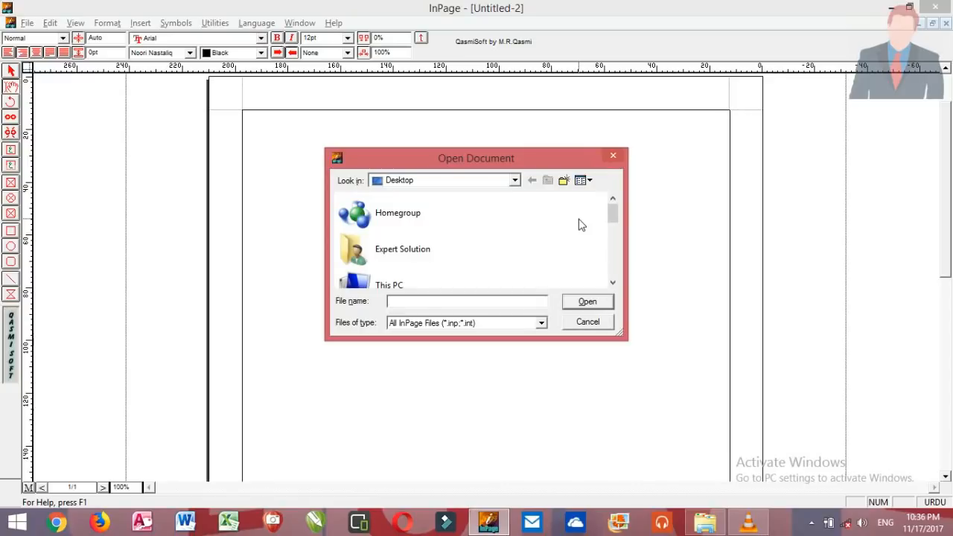
pyautogui.doubleClick(443, 282)
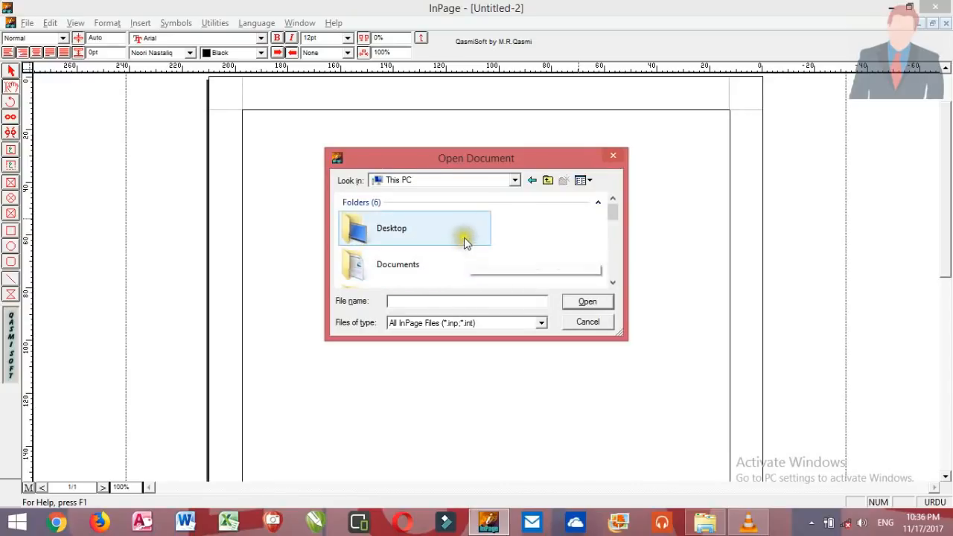
pyautogui.click(513, 180)
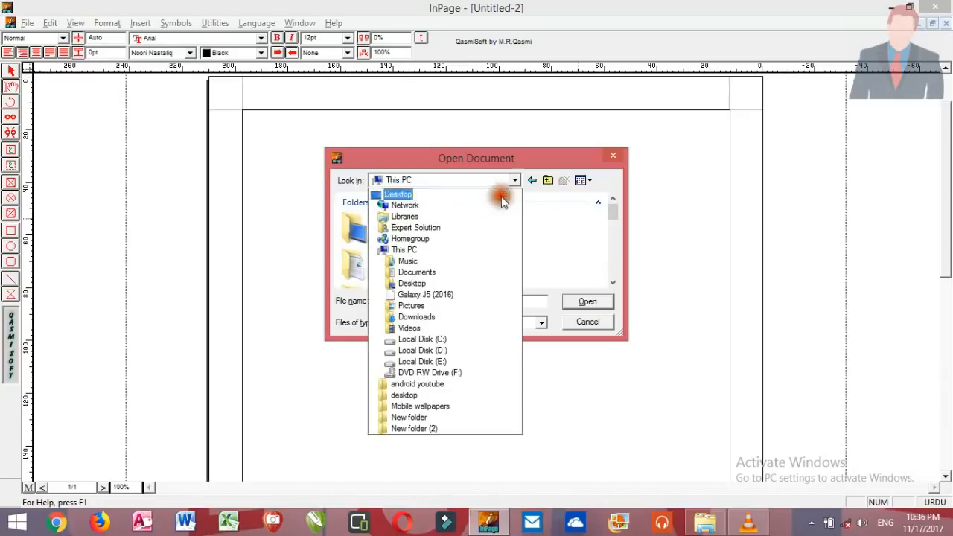
pyautogui.click(491, 350)
pyautogui.moveTo(611, 214); pyautogui.dragTo(612, 231)
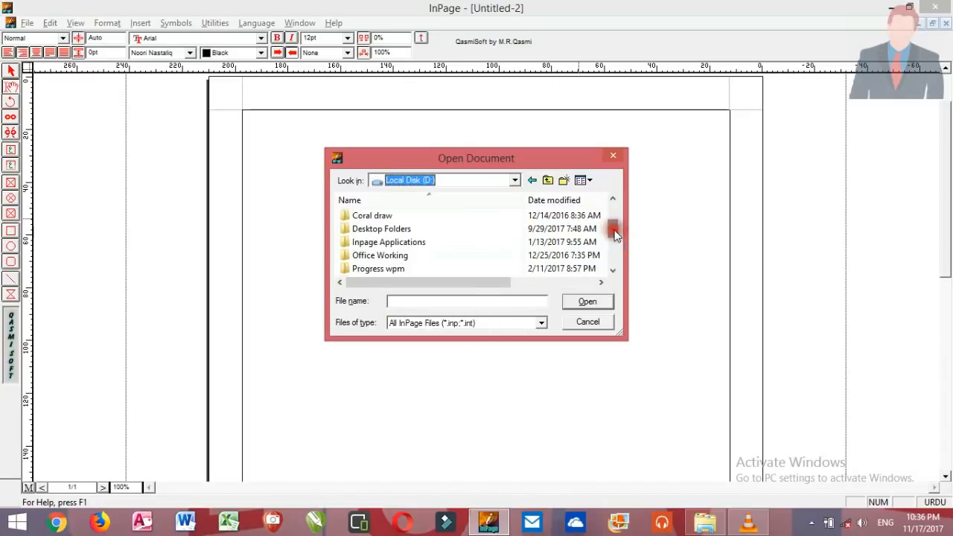
pyautogui.doubleClick(395, 243)
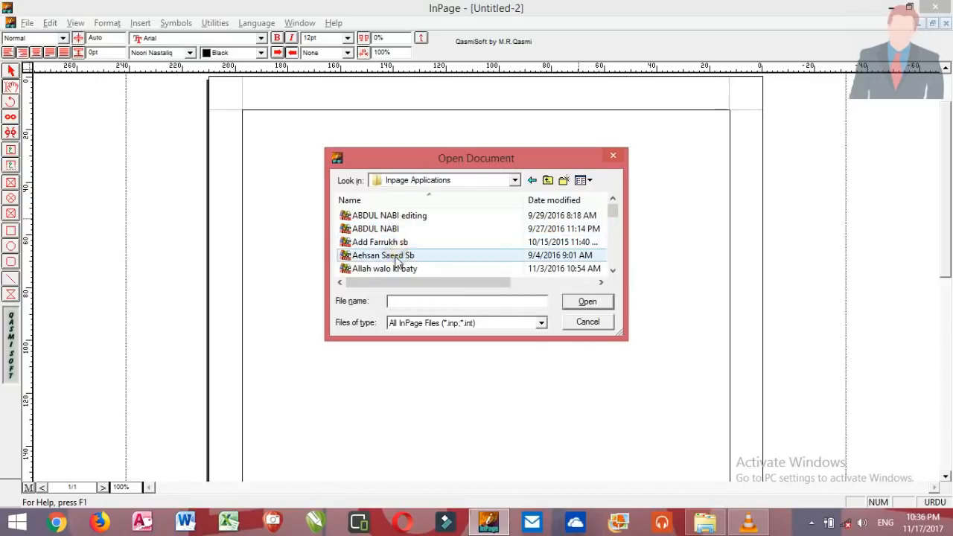
pyautogui.click(390, 255)
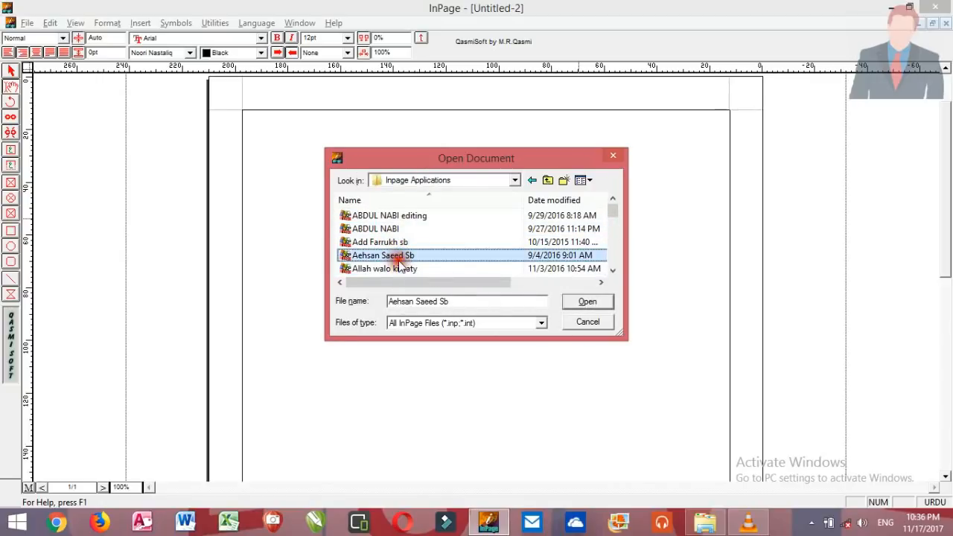
pyautogui.click(532, 269)
pyautogui.click(587, 301)
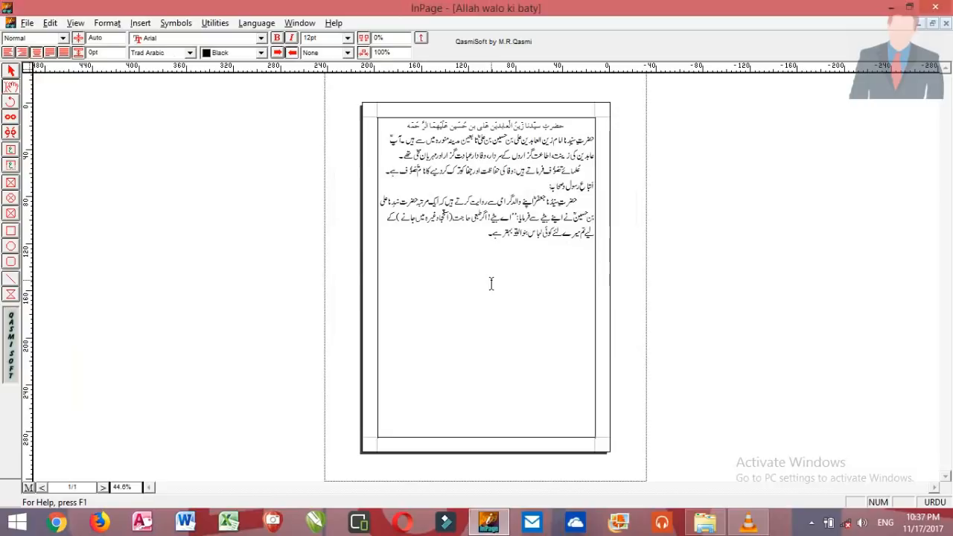
# - Create another new A4 portrait document and save it as "new document" in the Inpage Applications folder
pyautogui.hotkey('ctrl', 'n')
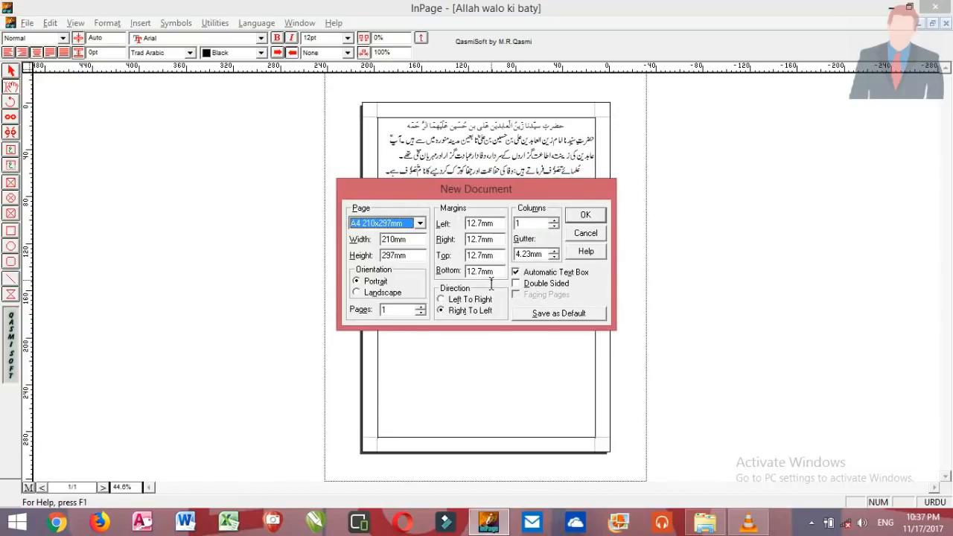
pyautogui.click(584, 215)
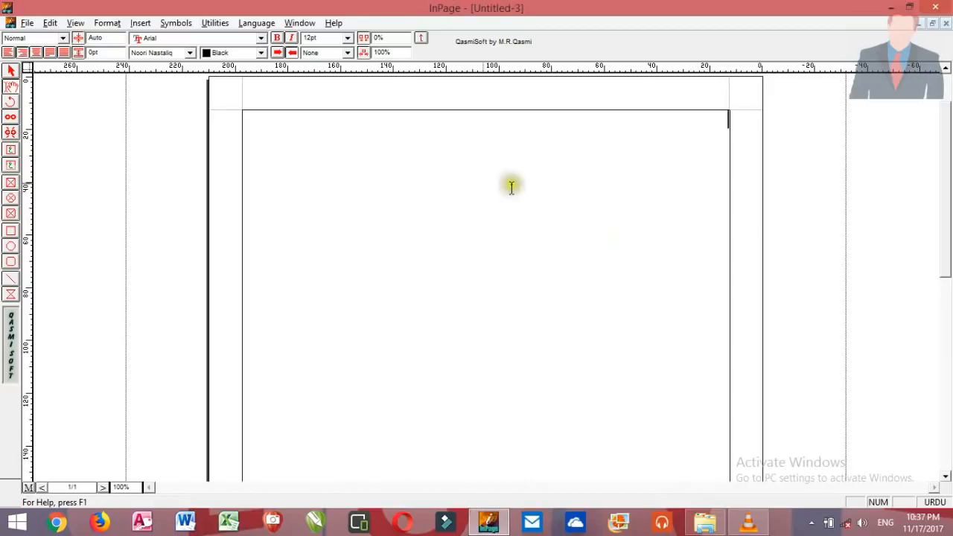
pyautogui.click(27, 23)
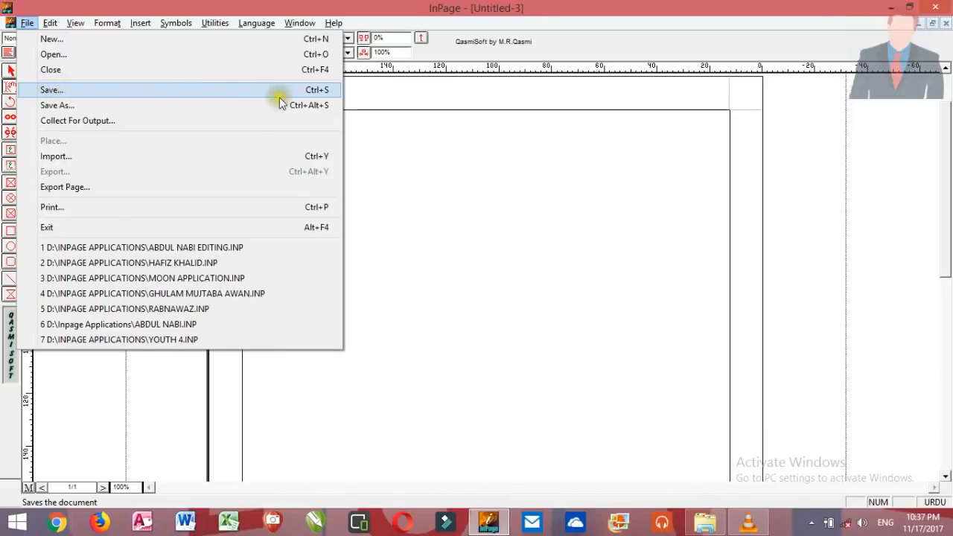
pyautogui.click(430, 161)
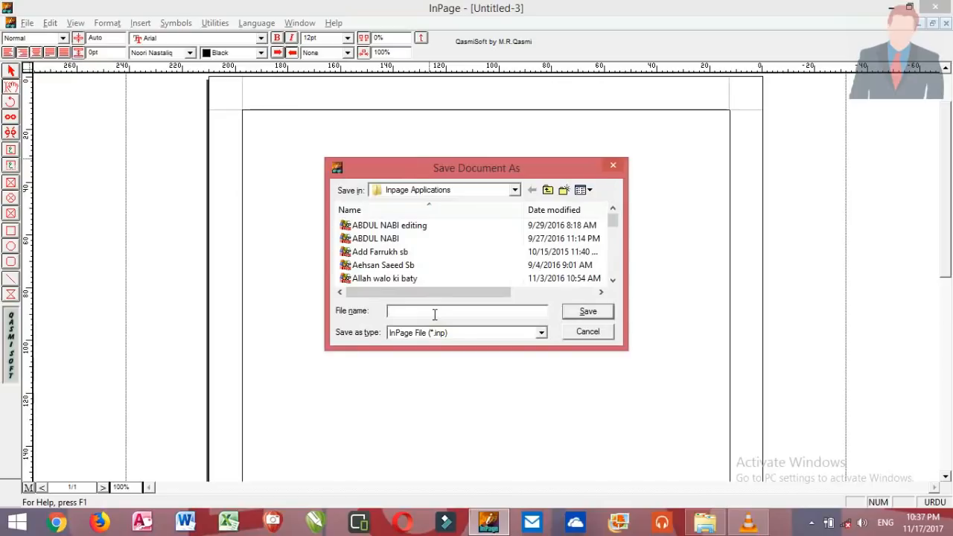
pyautogui.write('new d')
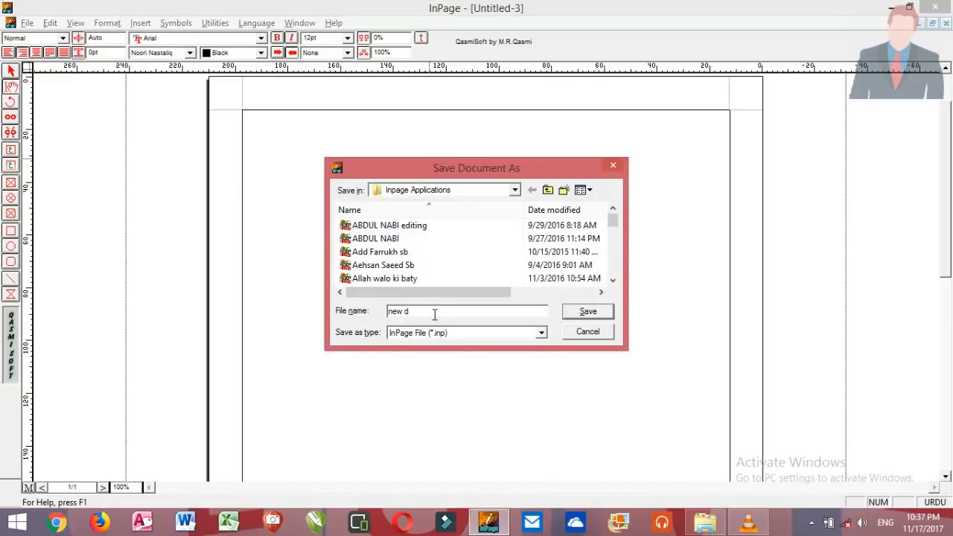
pyautogui.press('BackSpace')
pyautogui.press('BackSpace')
pyautogui.press('BackSpace')
pyautogui.write('oc')
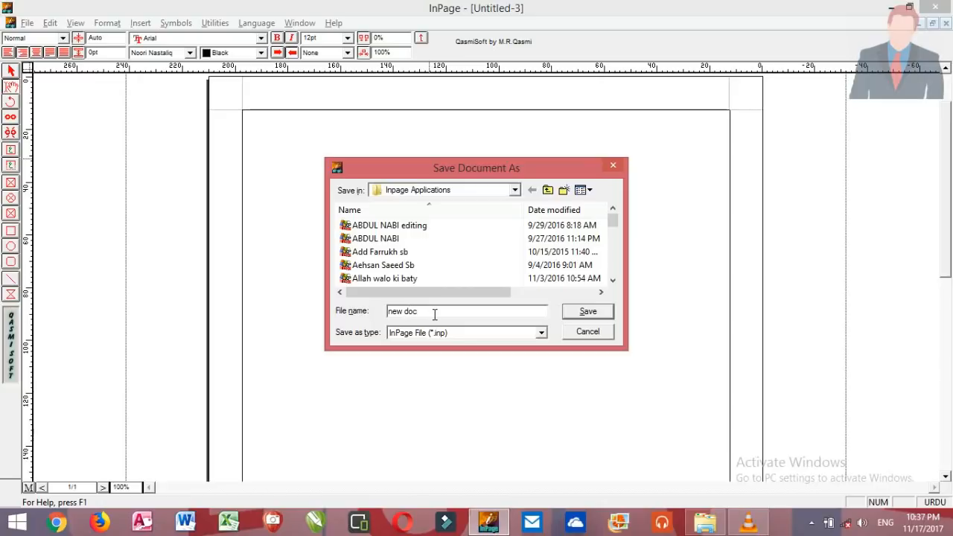
pyautogui.write('ument')
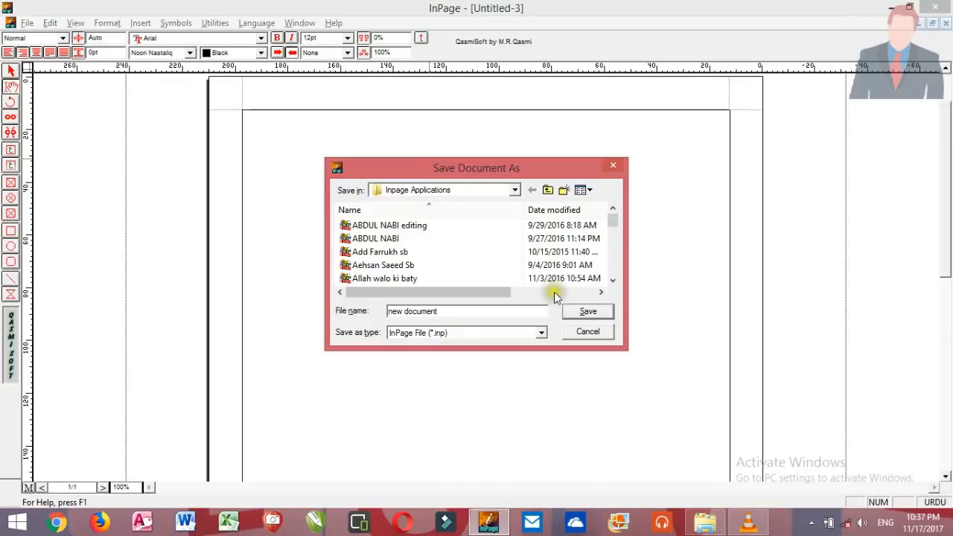
pyautogui.click(575, 311)
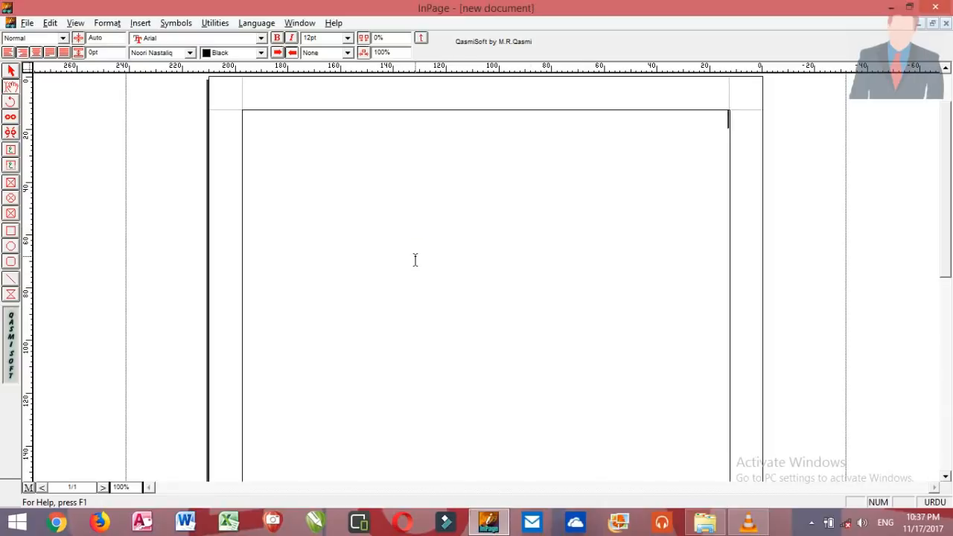
# - Close "new document", "Allah walo ki baty", Untitled-2 and the edited two-paragraph Urdu document, discarding the unsaved changes
pyautogui.click(945, 26)
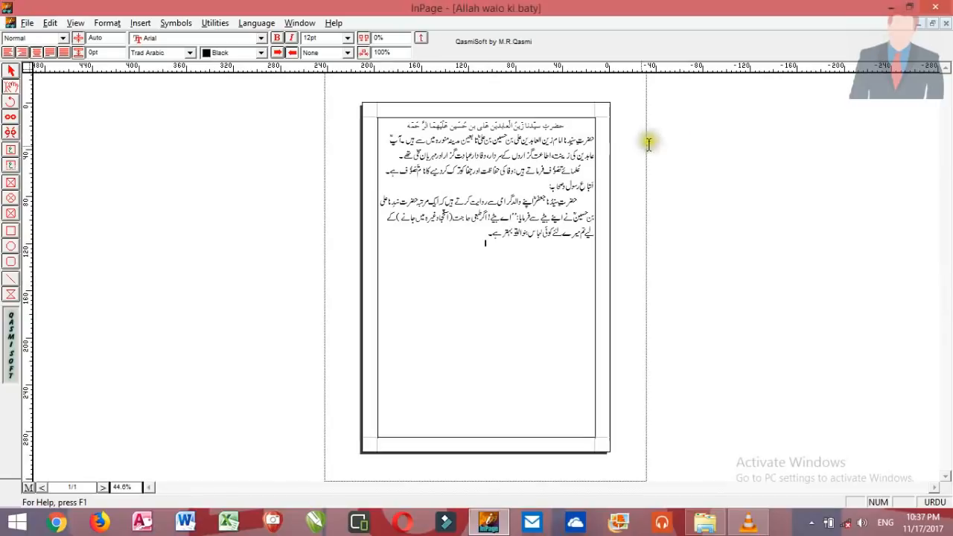
pyautogui.click(945, 25)
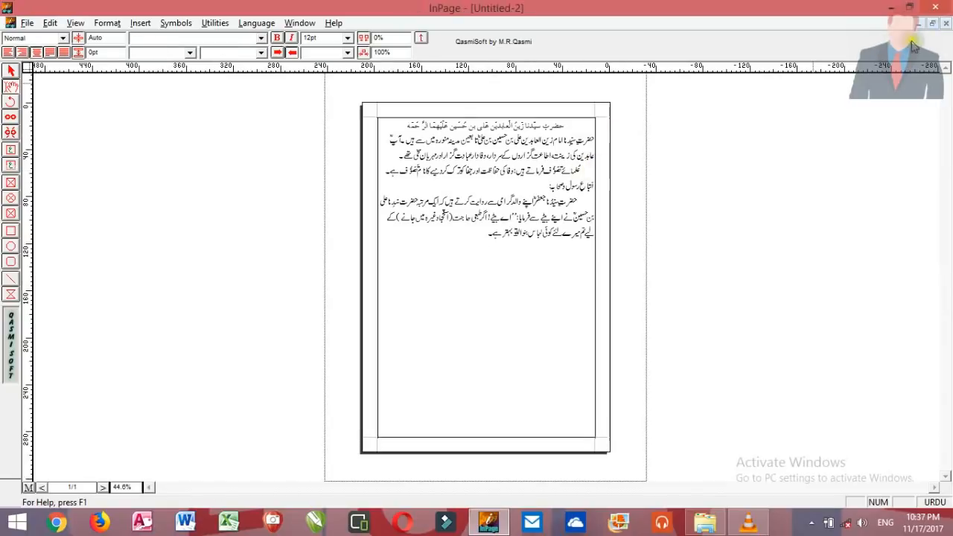
pyautogui.doubleClick(945, 23)
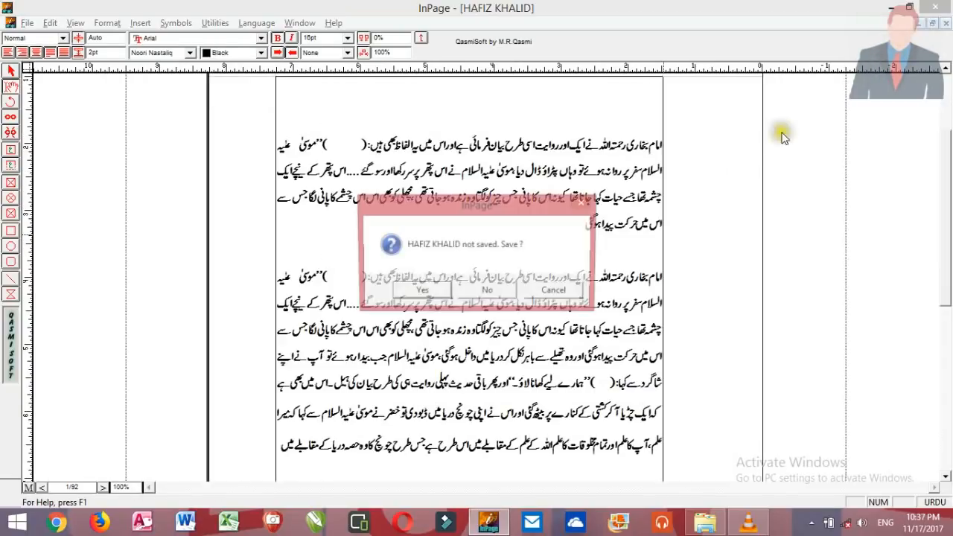
pyautogui.click(485, 290)
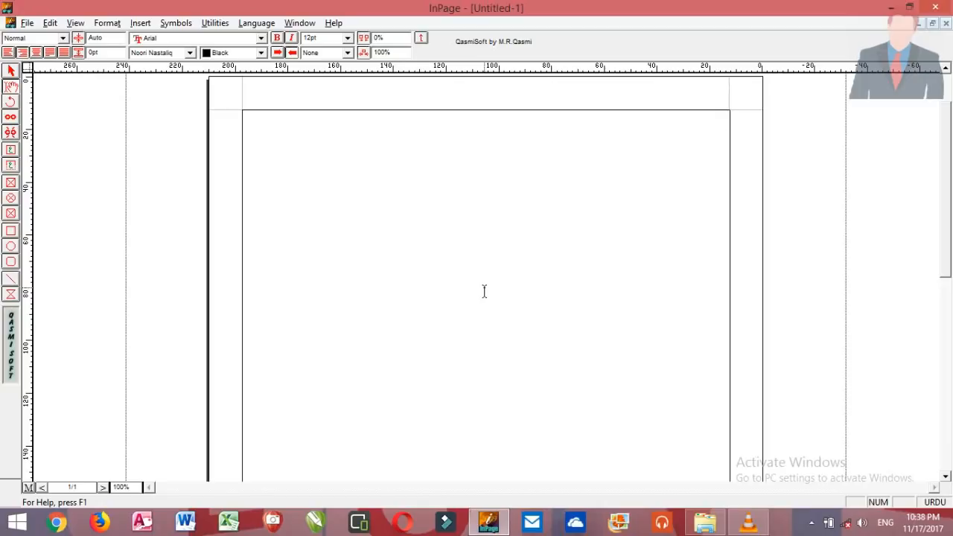
# - Bring up the save dialog for Untitled-1, cancel it and close the empty document
pyautogui.hotkey('ctrl', 's')
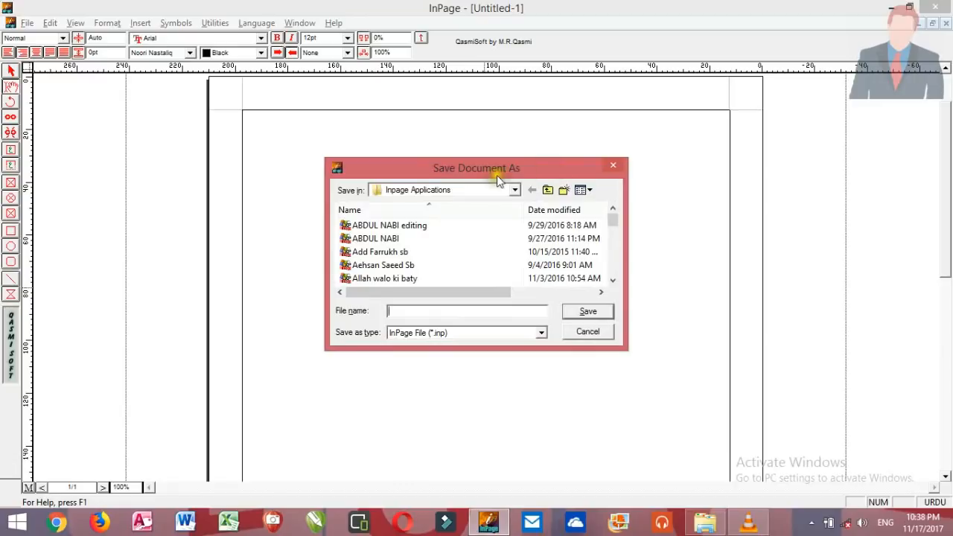
pyautogui.click(585, 331)
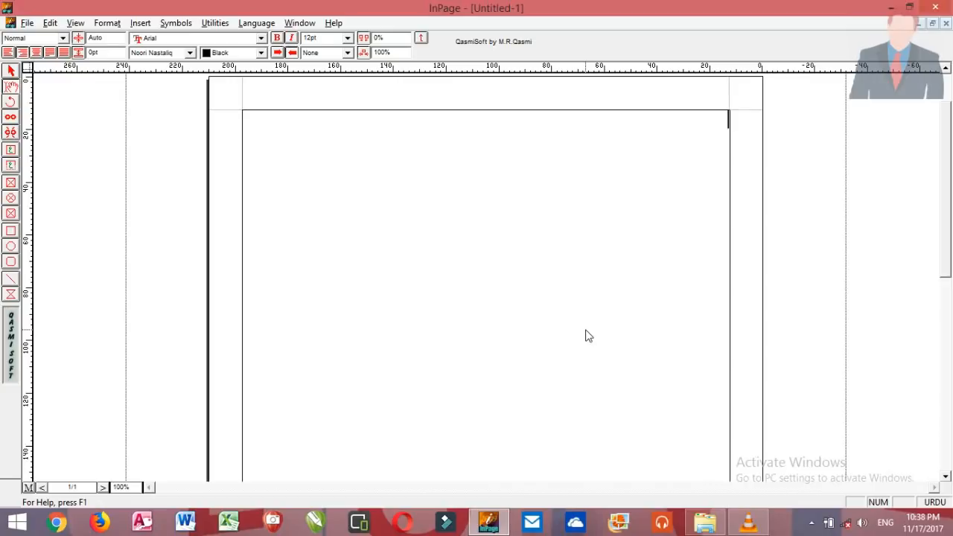
pyautogui.click(945, 24)
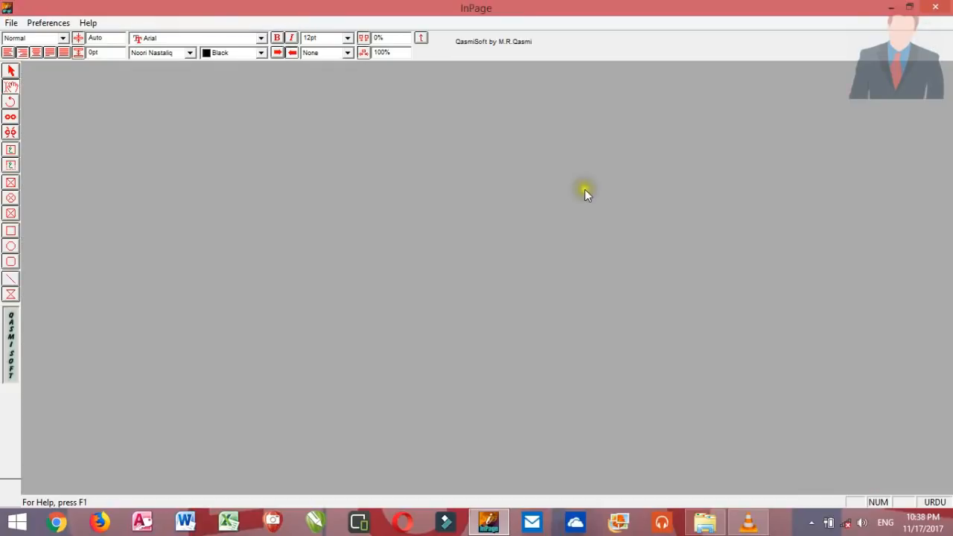
# - Reopen the recent document "Allah walo ki baty" and set its zoom to 100%
pyautogui.click(12, 23)
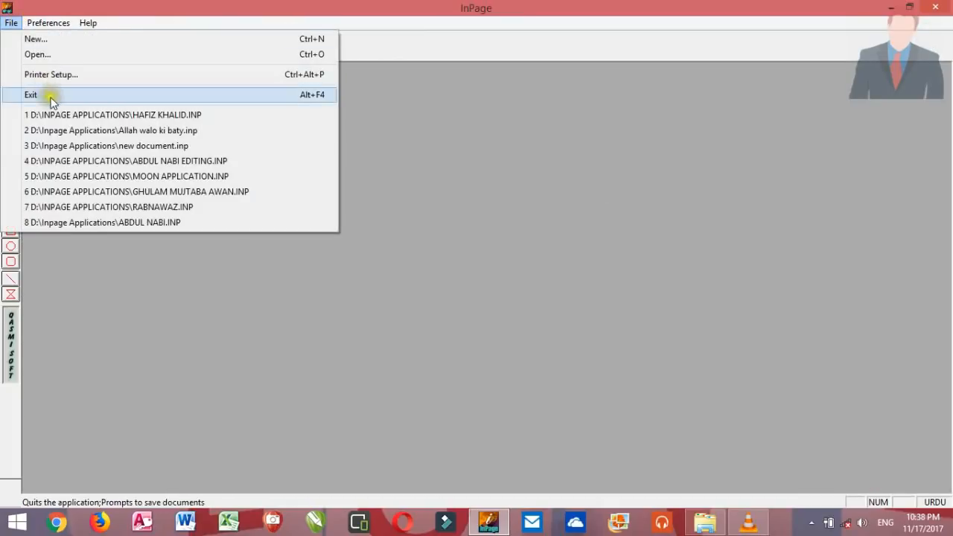
pyautogui.click(87, 134)
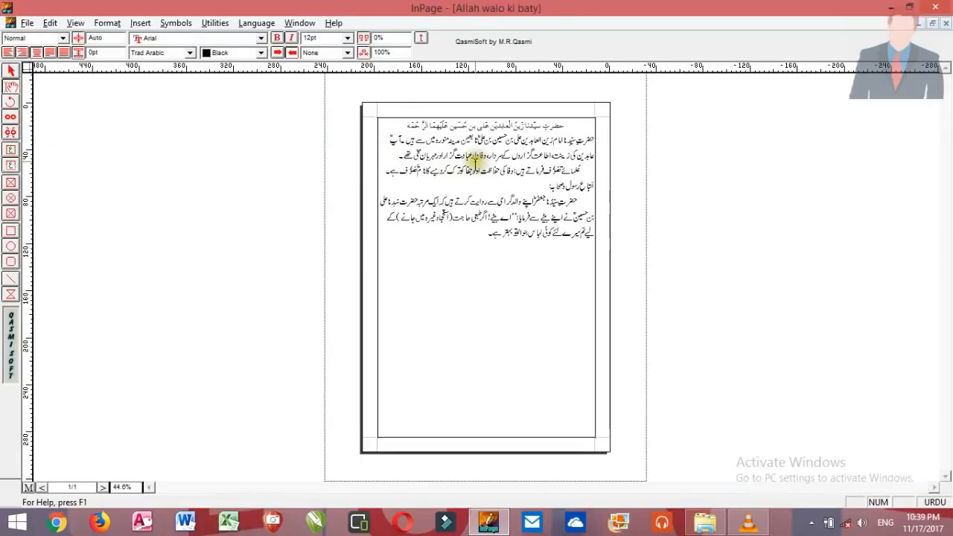
pyautogui.hotkey('ctrl', '5')
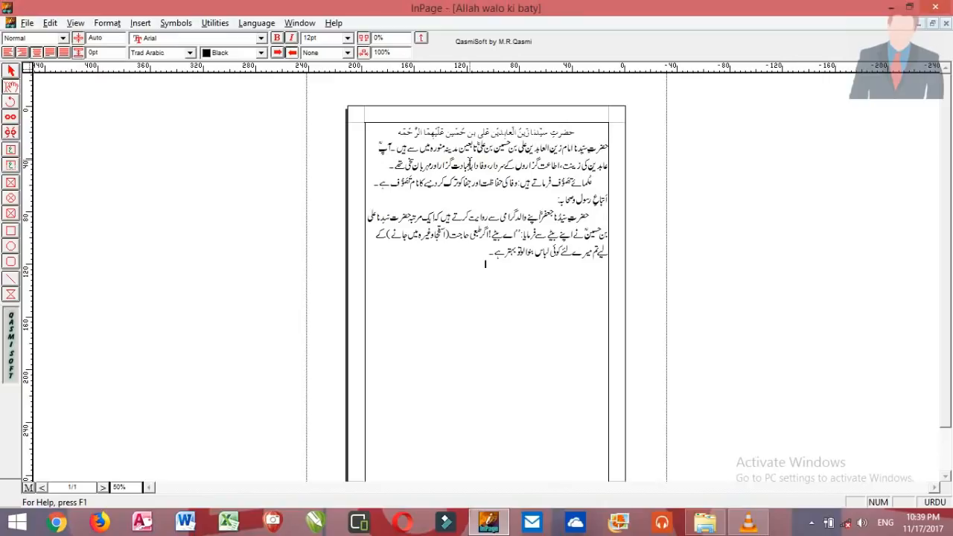
pyautogui.hotkey('ctrl', '1')
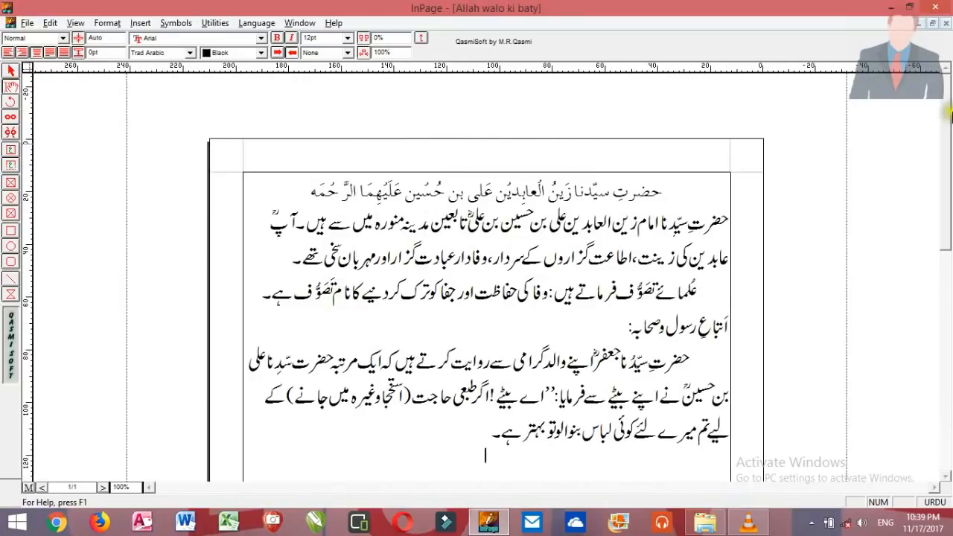
# - Move the text cursor from the blank line below the text up into the paragraphs, then on character by character
pyautogui.moveTo(941, 141); pyautogui.dragTo(948, 190)
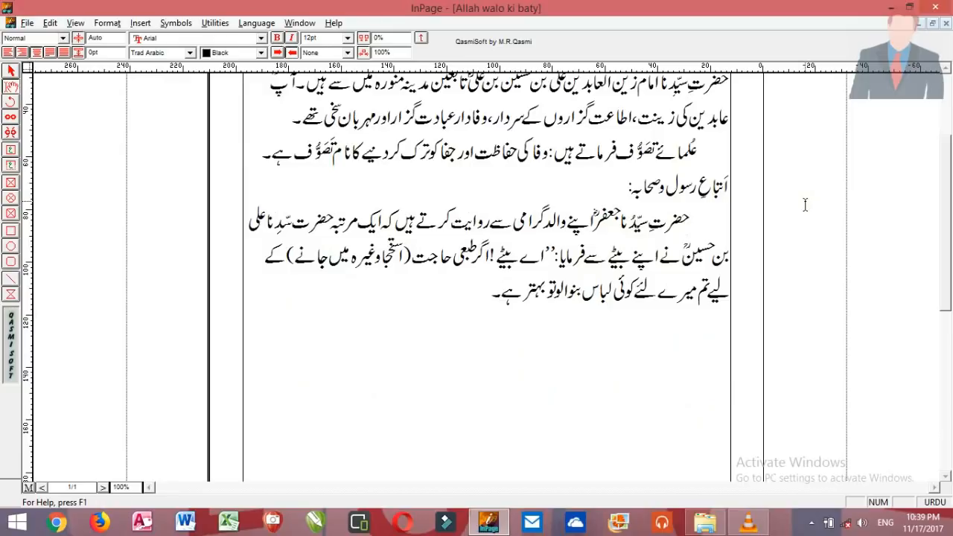
pyautogui.press('Up')
pyautogui.press('Up')
pyautogui.press('Up')
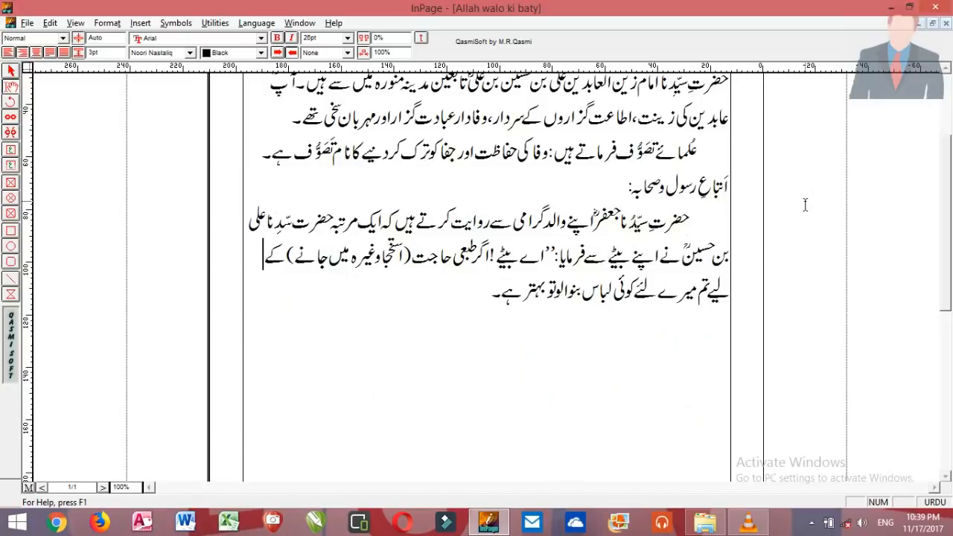
pyautogui.press('Right')
pyautogui.press('Right')
pyautogui.press('Right')
pyautogui.press('Right')
pyautogui.press('Right')
pyautogui.press('Right')
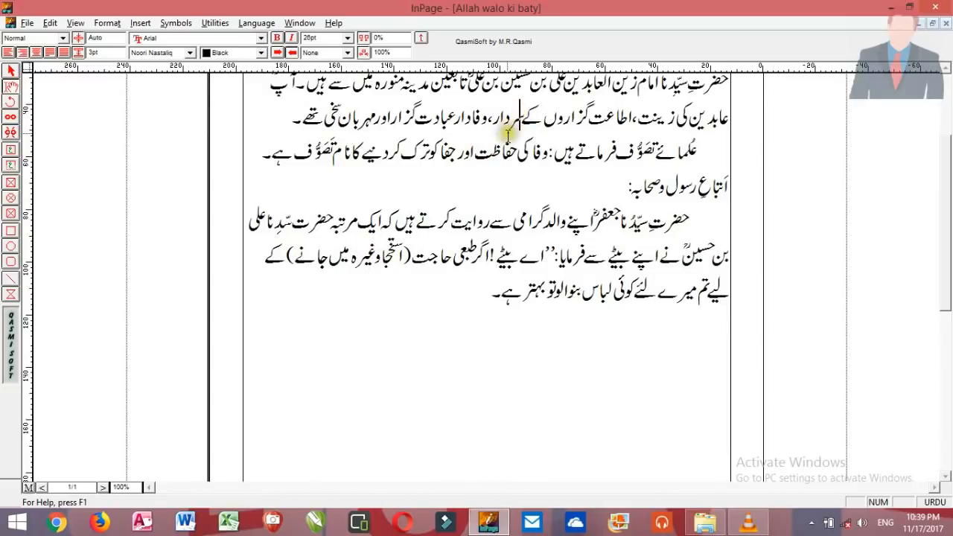
# - Place the text cursor inside the word "حفاظت" and move it through that line by character, by word and to the line's start
pyautogui.click(501, 156)
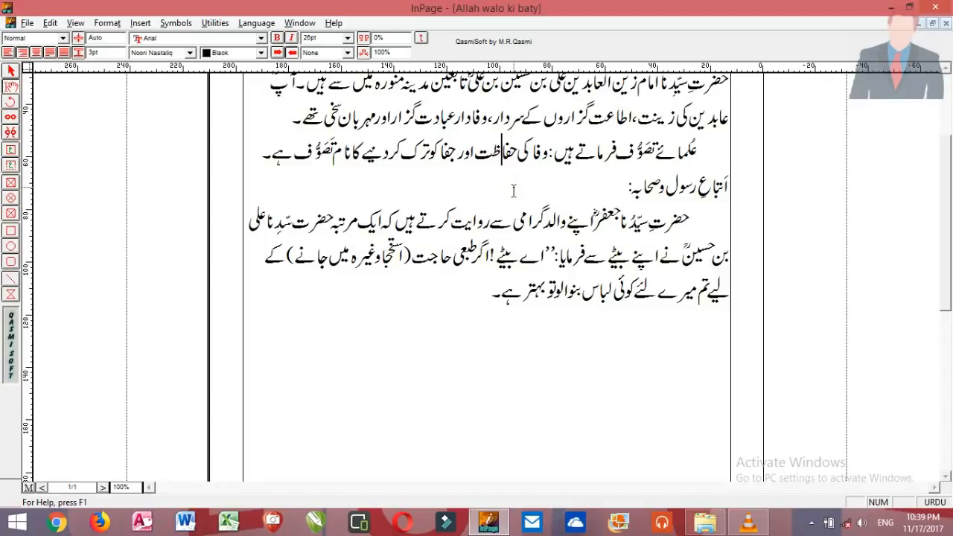
pyautogui.press('Right')
pyautogui.press('Left')
pyautogui.press('Left')
pyautogui.press('Left')
pyautogui.press('Left')
pyautogui.press('Left')
pyautogui.press('Left')
pyautogui.press('Left')
pyautogui.press('Left')
pyautogui.press('Right')
pyautogui.press('Right')
pyautogui.hotkey('ctrl', 'Right')
pyautogui.hotkey('ctrl', 'Right')
pyautogui.hotkey('ctrl', 'Right')
pyautogui.hotkey('ctrl', 'Right')
pyautogui.hotkey('ctrl', 'Right')
pyautogui.hotkey('ctrl', 'Right')
pyautogui.hotkey('ctrl', 'Right')
pyautogui.hotkey('ctrl', 'Right')
pyautogui.hotkey('ctrl', 'Left')
pyautogui.hotkey('ctrl', 'Left')
pyautogui.press('Home')
# - Place the text cursor in the heading "اتباعِ رسول وصحابہ" and navigate the lines below it by character, by word and to both line ends
pyautogui.click(513, 192)
pyautogui.press('Down')
pyautogui.press('Left')
pyautogui.press('Left')
pyautogui.press('Left')
pyautogui.press('Left')
pyautogui.press('Left')
pyautogui.press('Left')
pyautogui.press('Home')
pyautogui.press('Left')
pyautogui.hotkey('ctrl', 'Left')
pyautogui.hotkey('ctrl', 'Left')
pyautogui.press('Right')
pyautogui.press('Right')
pyautogui.press('Right')
pyautogui.press('Right')
pyautogui.press('Right')
pyautogui.press('Right')
pyautogui.press('Right')
pyautogui.press('Right')
pyautogui.press('Right')
pyautogui.press('Right')
pyautogui.press('Right')
pyautogui.press('Right')
pyautogui.press('End')
# - Delete the word "بہتر" from the last line of the final Urdu paragraph
pyautogui.press('Down')
pyautogui.press('Down')
pyautogui.press('Right')
pyautogui.press('Right')
pyautogui.press('Right')
pyautogui.press('BackSpace')
pyautogui.press('BackSpace')
pyautogui.press('BackSpace')
pyautogui.press('BackSpace')
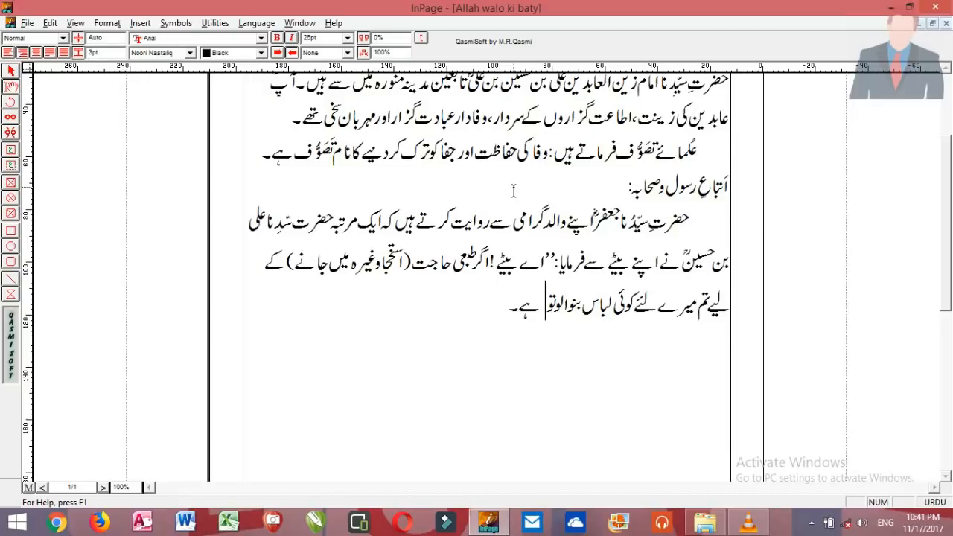
# - Delete all remaining text on the final paragraph's last line, back to the line ending in "کے"
pyautogui.click(516, 228)
pyautogui.press('Delete')
pyautogui.press('BackSpace')
pyautogui.press('BackSpace')
pyautogui.press('BackSpace')
pyautogui.press('BackSpace')
pyautogui.press('BackSpace')
pyautogui.press('BackSpace')
pyautogui.press('BackSpace')
pyautogui.press('BackSpace')
pyautogui.press('BackSpace')
pyautogui.press('BackSpace')
pyautogui.press('BackSpace')
pyautogui.press('BackSpace')
pyautogui.press('BackSpace')
pyautogui.press('BackSpace')
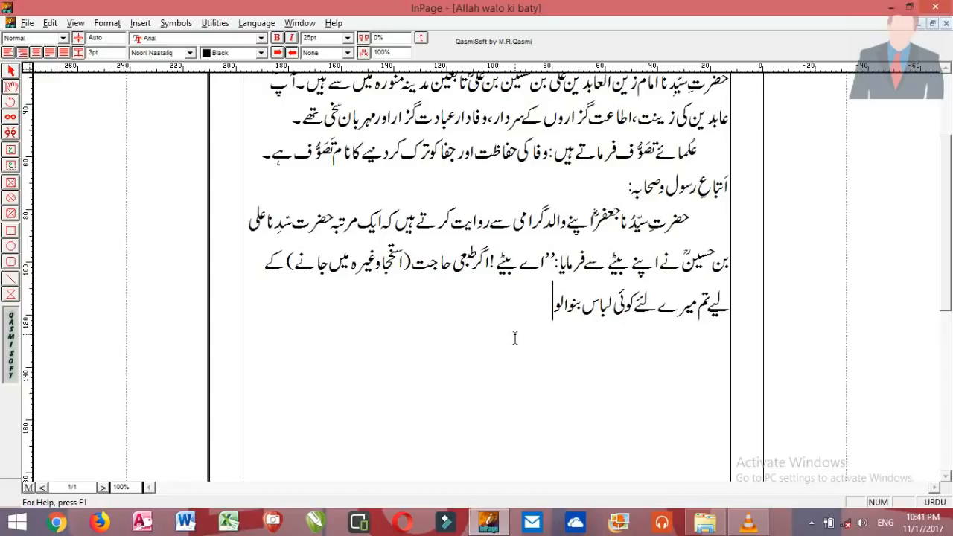
pyautogui.press('BackSpace')
pyautogui.press('BackSpace')
pyautogui.press('BackSpace')
pyautogui.press('BackSpace')
pyautogui.press('BackSpace')
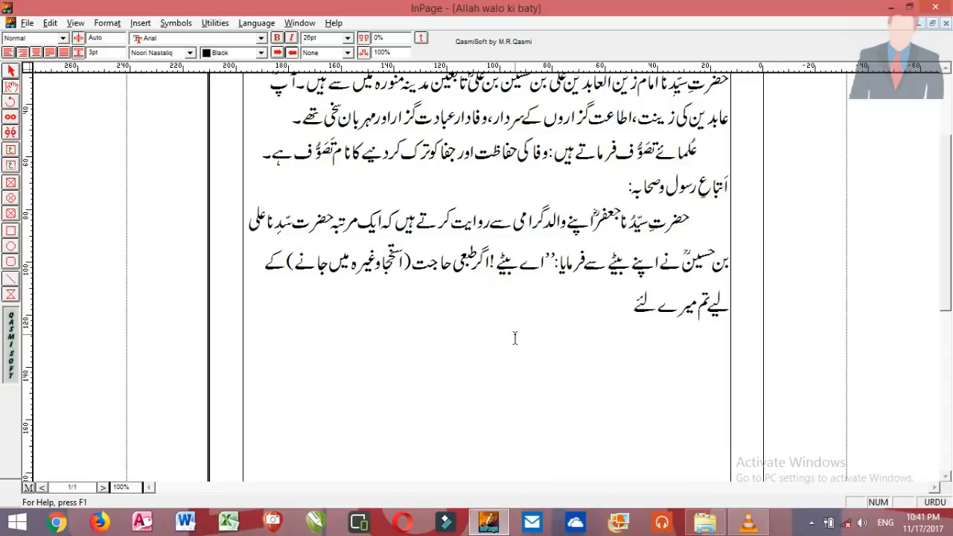
pyautogui.press('BackSpace')
pyautogui.press('BackSpace')
pyautogui.press('BackSpace')
pyautogui.press('BackSpace')
pyautogui.press('BackSpace')
pyautogui.press('BackSpace')
pyautogui.press('BackSpace')
pyautogui.press('BackSpace')
pyautogui.press('BackSpace')
pyautogui.press('BackSpace')
pyautogui.press('BackSpace')
pyautogui.press('BackSpace')
pyautogui.press('BackSpace')
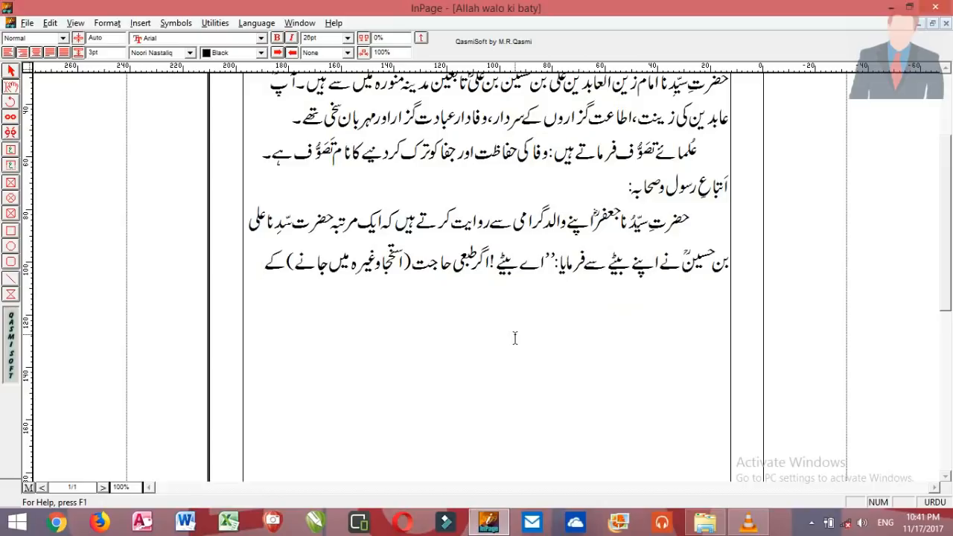
# - Delete everything after the word "حاجت" in the final paragraph, including the bracketed phrase and "کے"
pyautogui.press('Right')
pyautogui.press('Right')
pyautogui.press('Right')
pyautogui.press('Right')
pyautogui.press('Right')
pyautogui.press('Right')
pyautogui.press('Right')
pyautogui.press('Right')
pyautogui.press('Right')
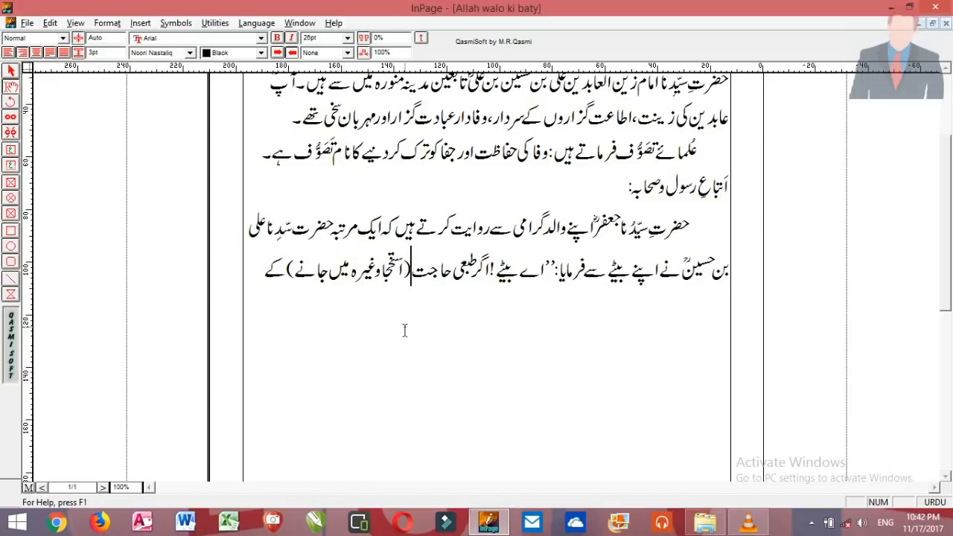
pyautogui.press('Delete')
pyautogui.press('Delete')
pyautogui.press('Delete')
pyautogui.press('Delete')
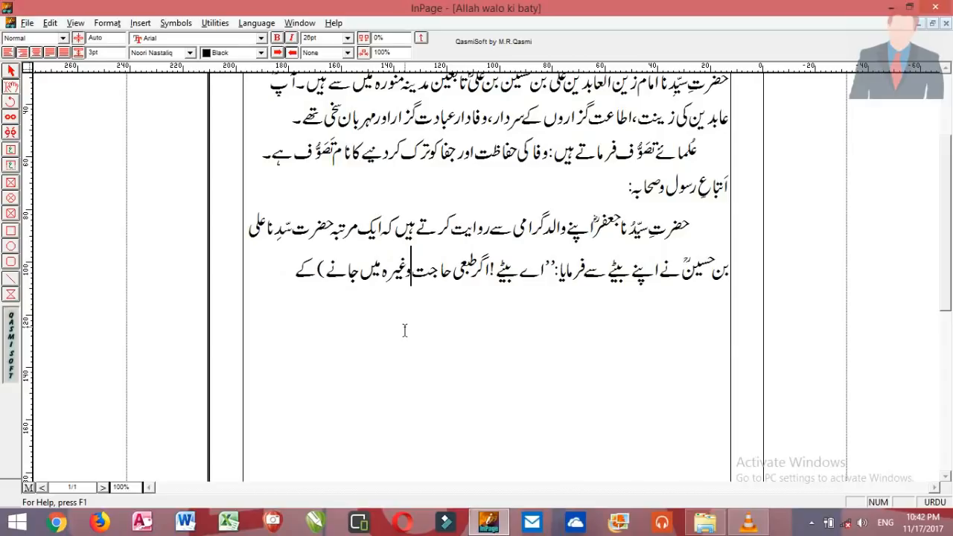
pyautogui.press('BackSpace')
pyautogui.press('Delete')
pyautogui.press('Delete')
pyautogui.press('Delete')
pyautogui.press('Delete')
pyautogui.press('Delete')
pyautogui.press('Delete')
pyautogui.press('Delete')
pyautogui.press('Delete')
pyautogui.press('Delete')
pyautogui.press('Delete')
pyautogui.press('Delete')
pyautogui.press('Delete')
pyautogui.press('Delete')
pyautogui.press('Delete')
pyautogui.press('Delete')
pyautogui.press('Delete')
pyautogui.press('Delete')
pyautogui.press('Delete')
pyautogui.press('Delete')
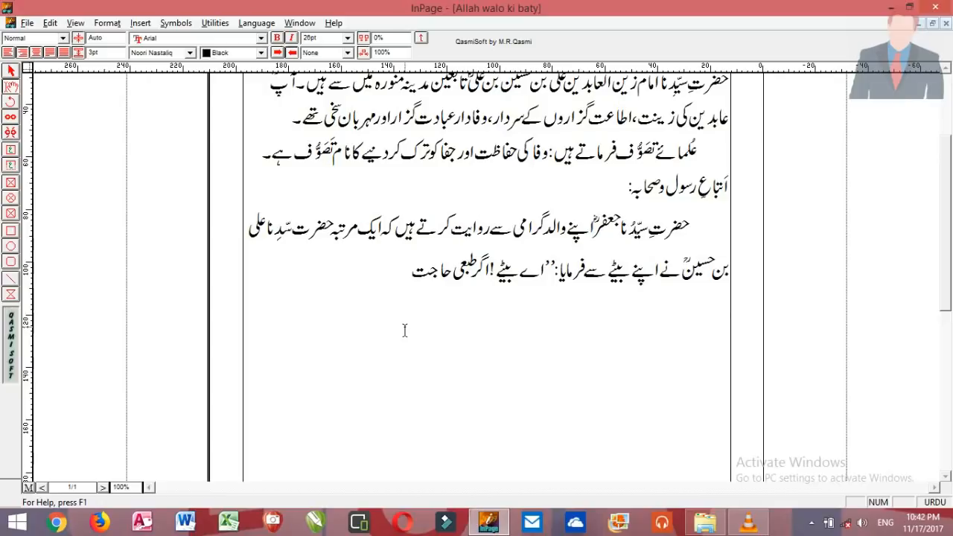
# - Place the text cursor at different words in the final paragraph's first line, ending just before "سیّدُنا"
pyautogui.click(556, 228)
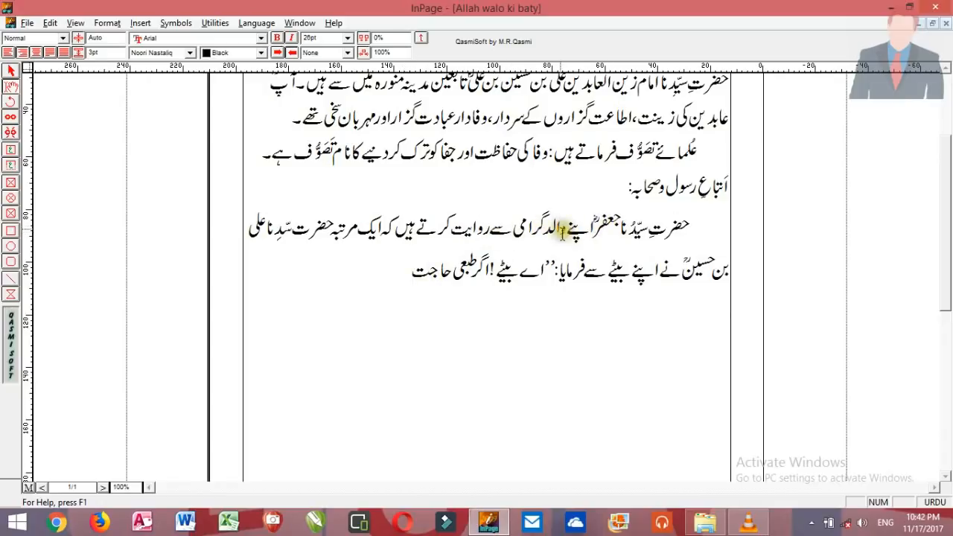
pyautogui.click(529, 228)
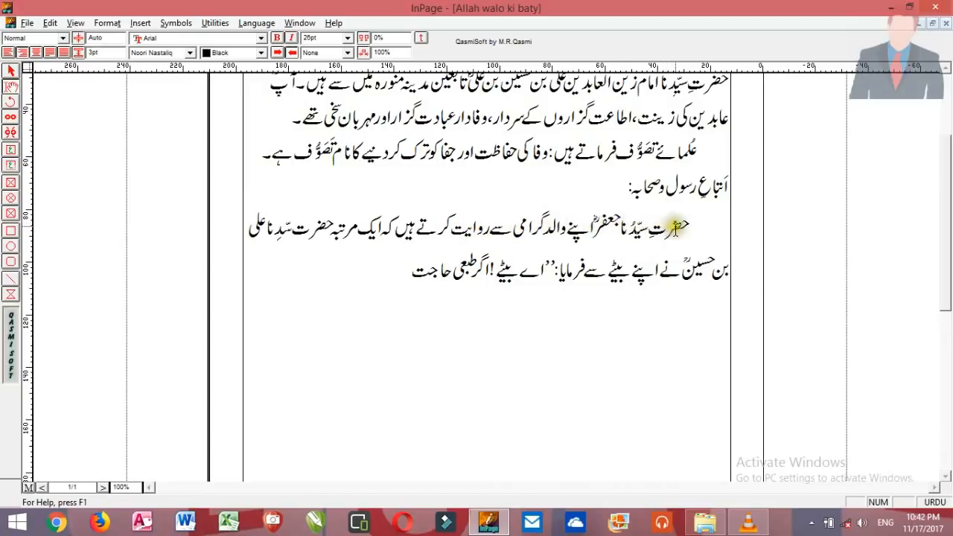
pyautogui.click(647, 225)
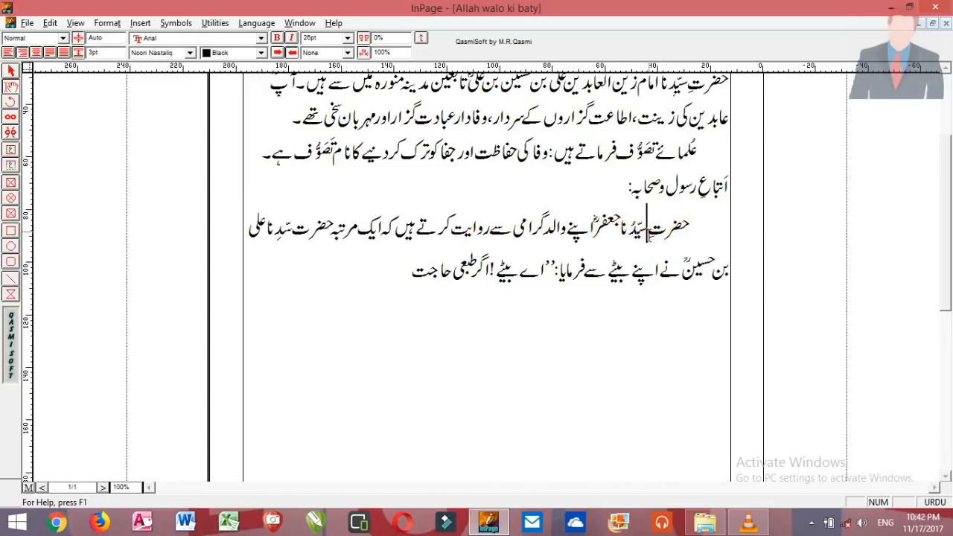
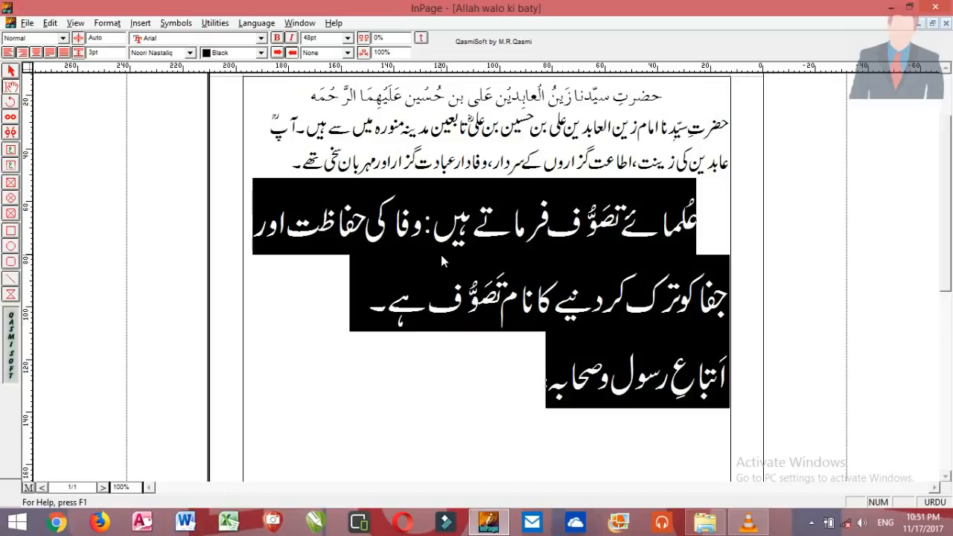
# - Delete the selected 48pt lines from "عُلمائے تصوف" through "اتباعِ رسول وصحابہ", including the leftover colon
pyautogui.press('Delete')
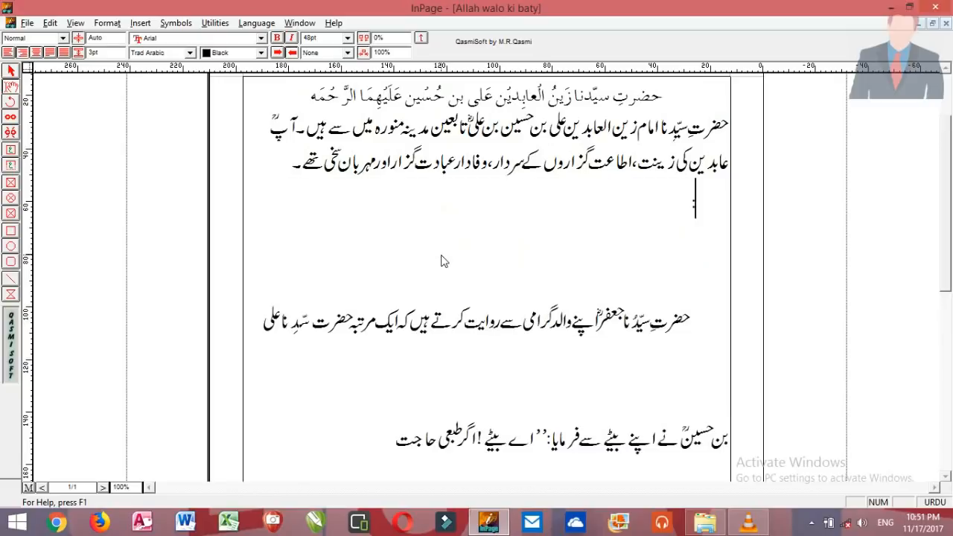
pyautogui.press('Delete')
# - Insert blank lines before the line starting "بن حسین" until it moves onto page 5
pyautogui.click(358, 414)
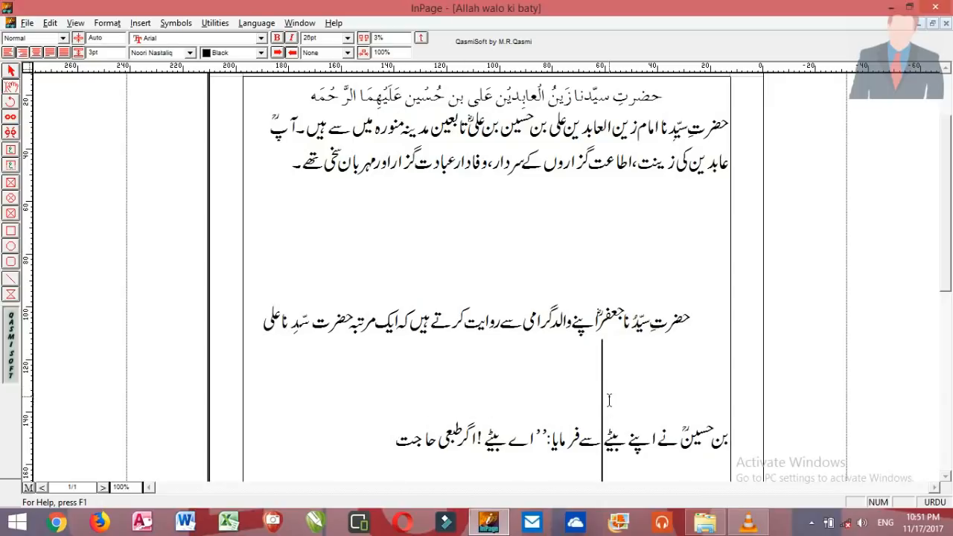
pyautogui.click(728, 434)
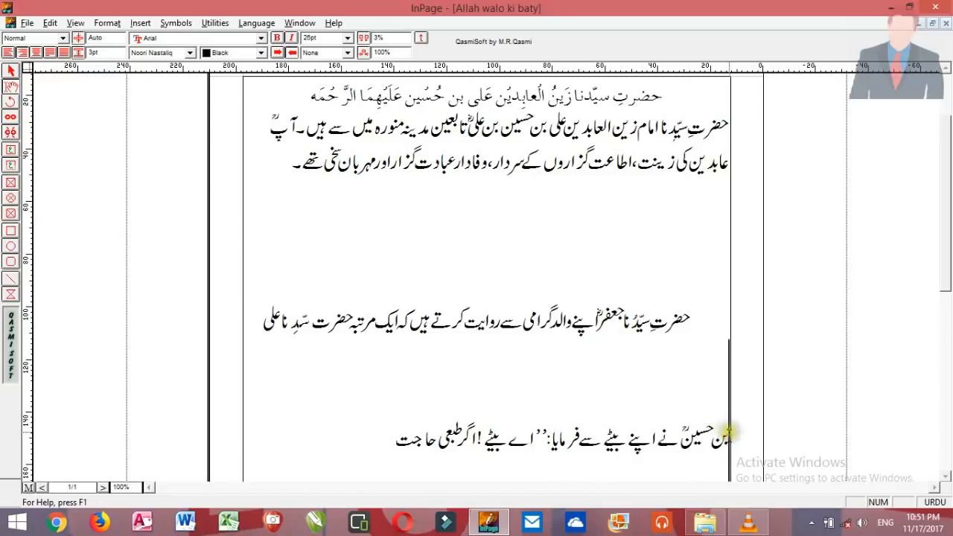
pyautogui.press('Return')
pyautogui.press('Return')
pyautogui.press('Return')
pyautogui.press('Return')
pyautogui.press('Return')
pyautogui.press('Return')
pyautogui.press('Return')
pyautogui.press('Return')
pyautogui.press('Return')
pyautogui.press('Return')
pyautogui.press('Return')
pyautogui.press('Return')
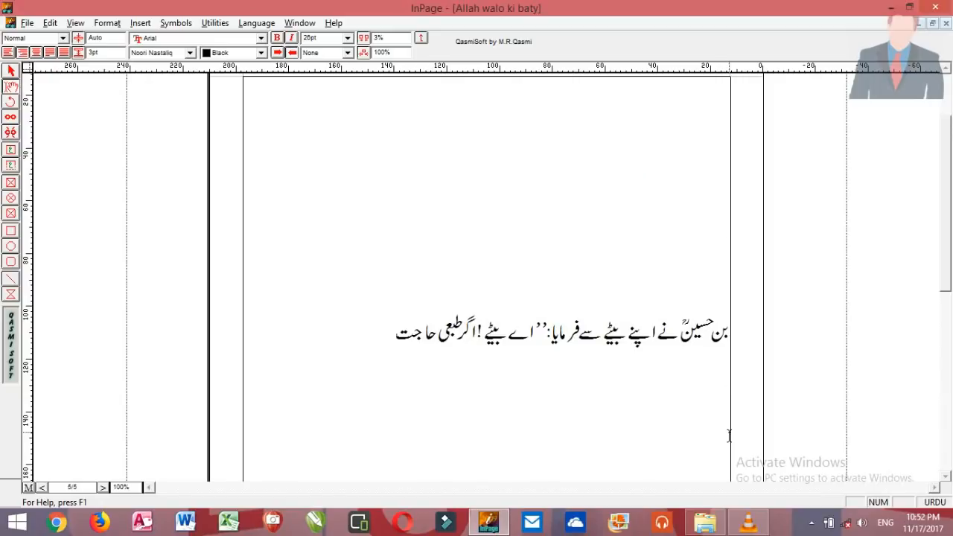
# - Return to the document's beginning, look over page 1 and place the text cursor before the paragraph starting "حضرتِ سیّدُنا جعفر"
pyautogui.hotkey('ctrl', 'Home')
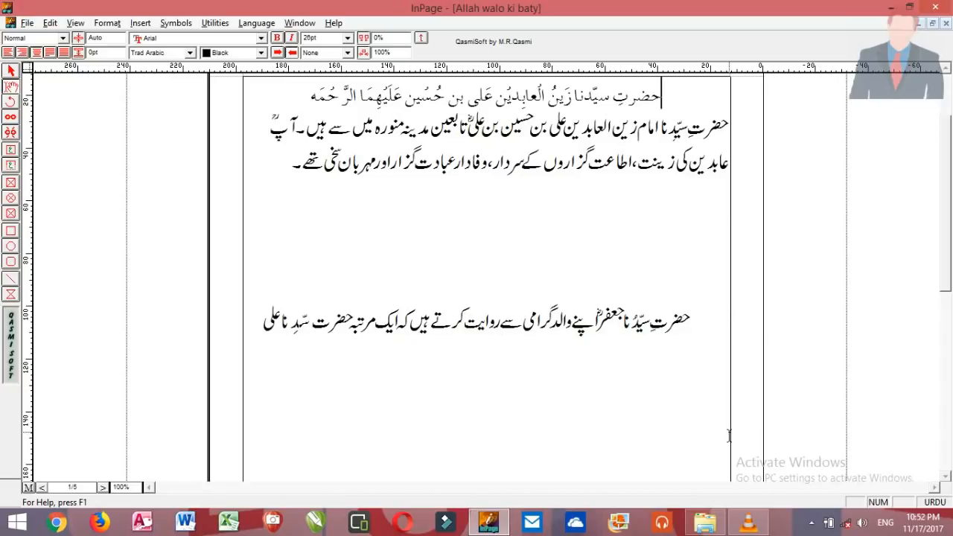
pyautogui.scroll(-5, 729, 435)
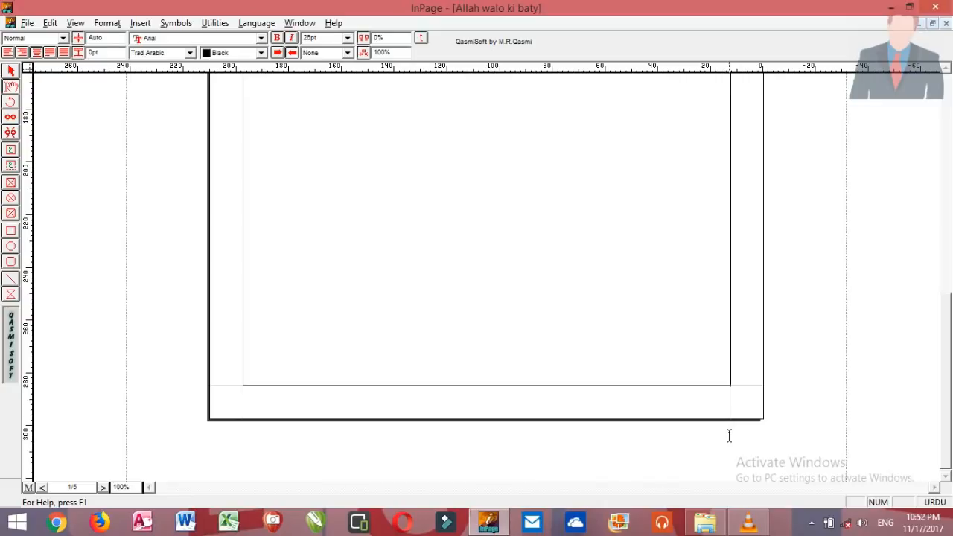
pyautogui.scroll(-1, 729, 435)
pyautogui.scroll(10, 729, 435)
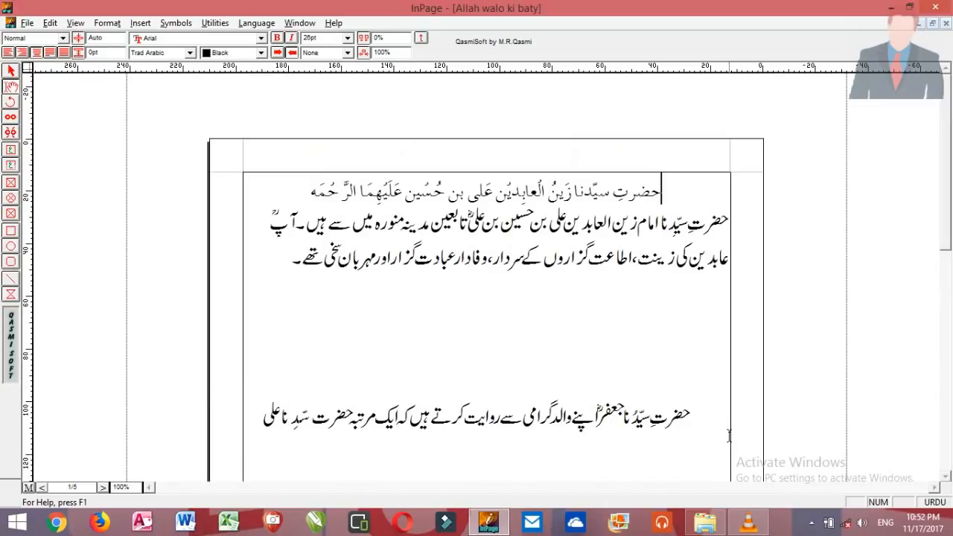
pyautogui.scroll(-5, 728, 436)
pyautogui.scroll(5, 729, 435)
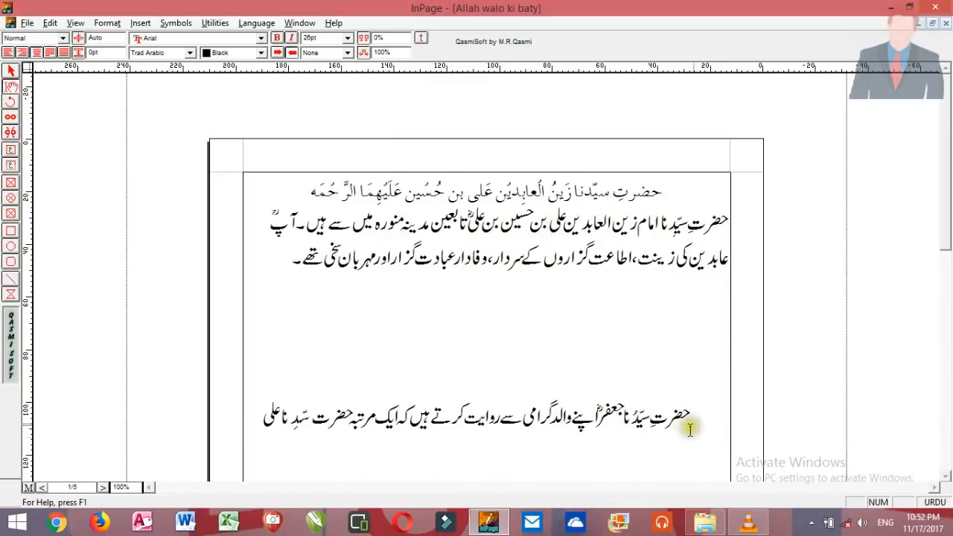
pyautogui.click(697, 422)
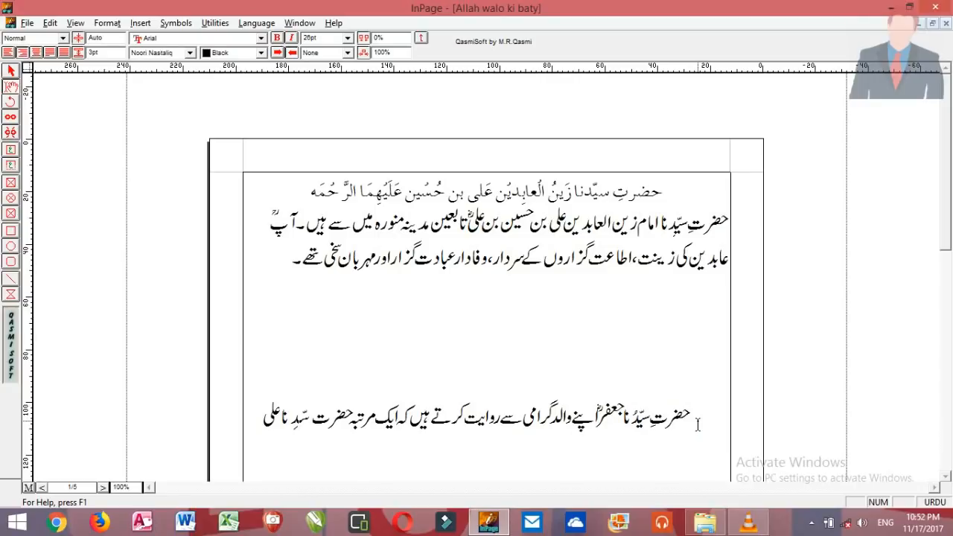
# - Remove one blank line above the paragraph starting "حضرتِ سیّدُنا جعفر" on page 1
pyautogui.press('Up')
pyautogui.press('Delete')
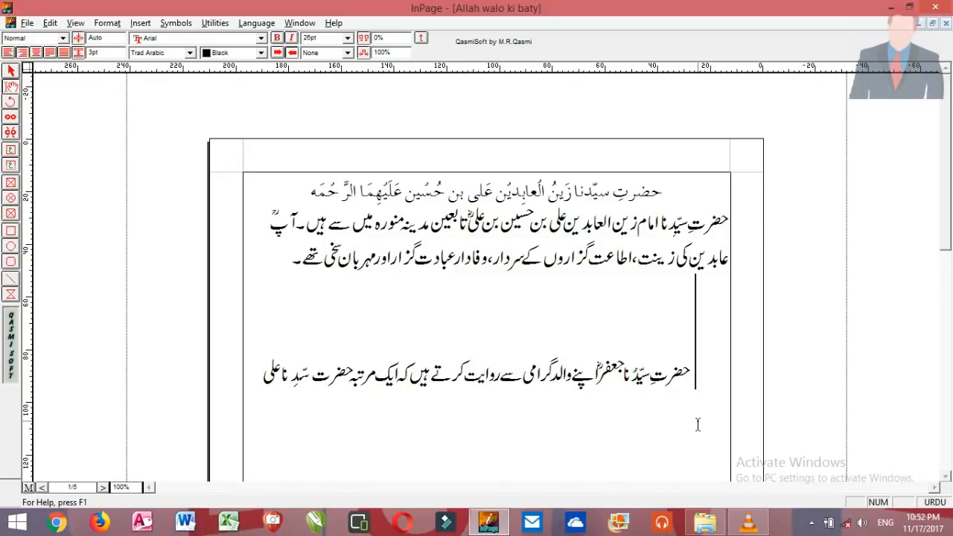
# - Delete pages 2 to 5 from the document and check the page indicator
pyautogui.hotkey('ctrl', 'Delete')
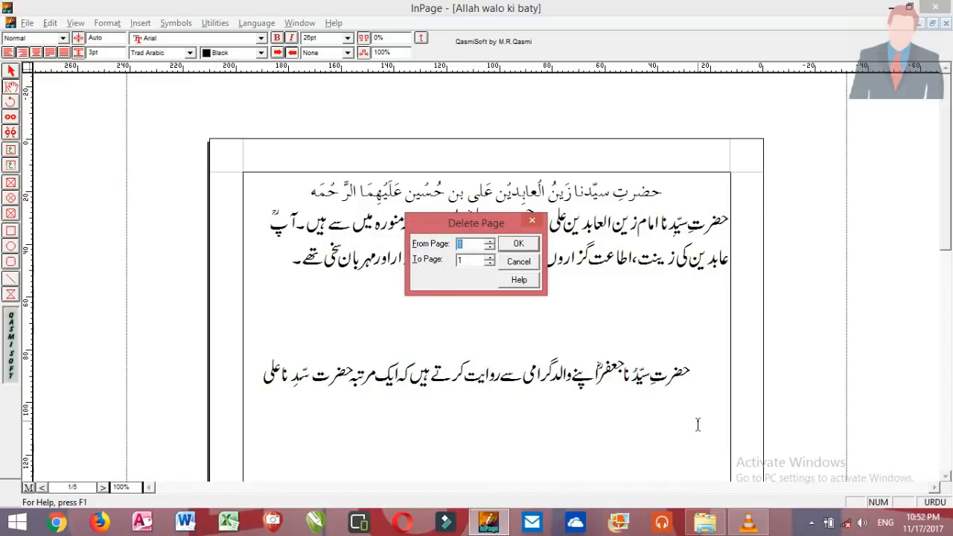
pyautogui.click(475, 244)
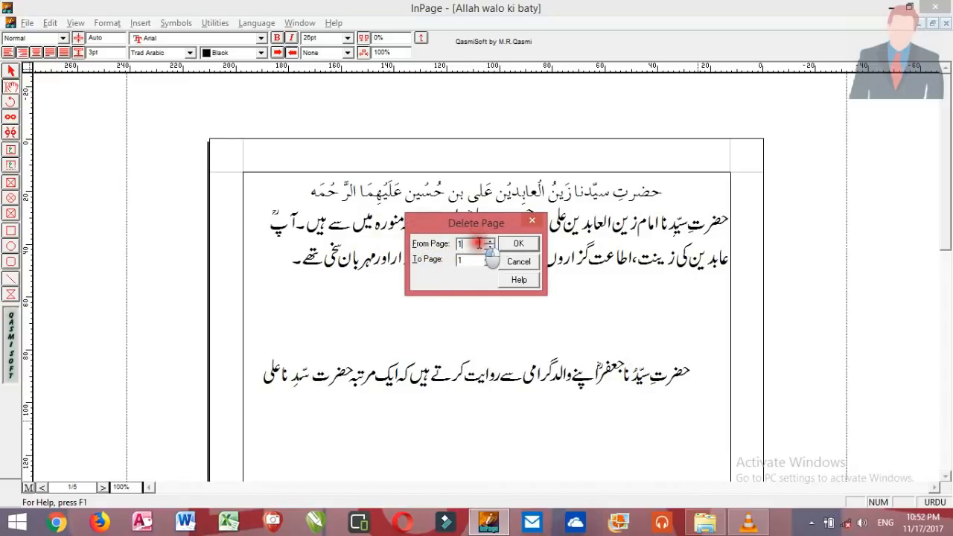
pyautogui.press('BackSpace')
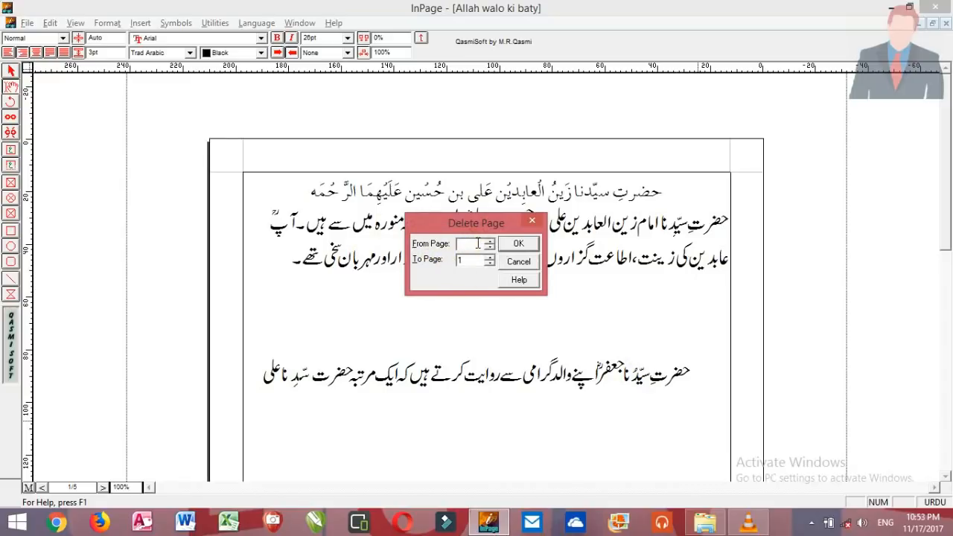
pyautogui.write('2')
pyautogui.press('Tab')
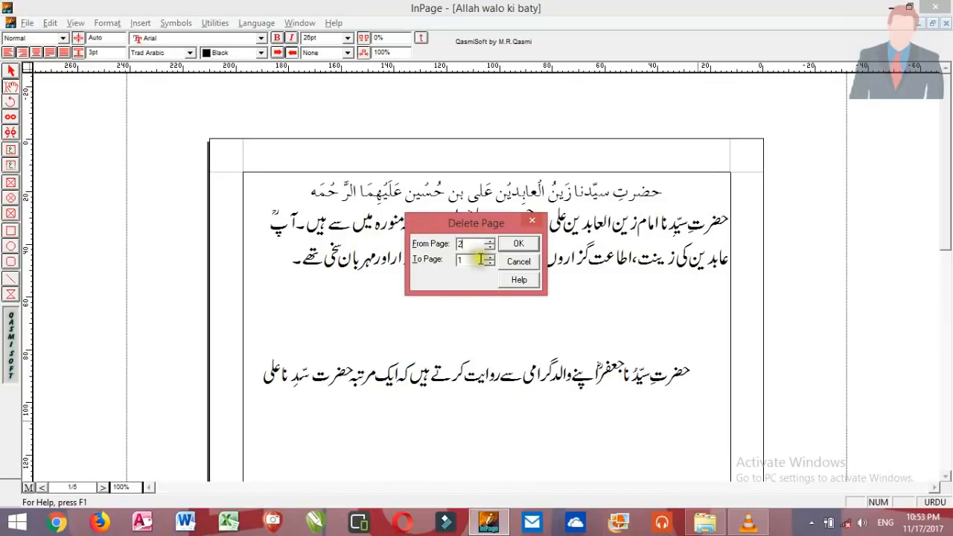
pyautogui.click(479, 260)
pyautogui.press('BackSpace')
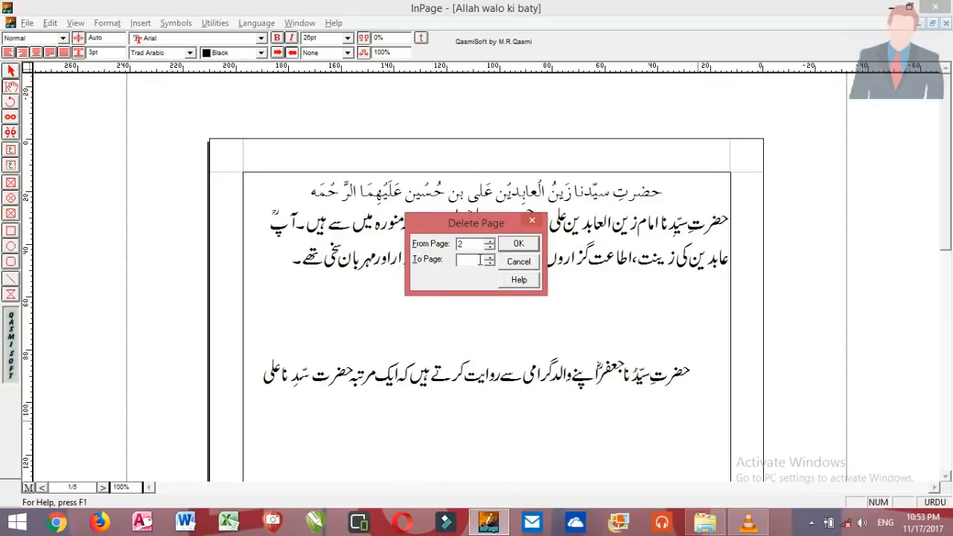
pyautogui.write('5')
pyautogui.click(510, 248)
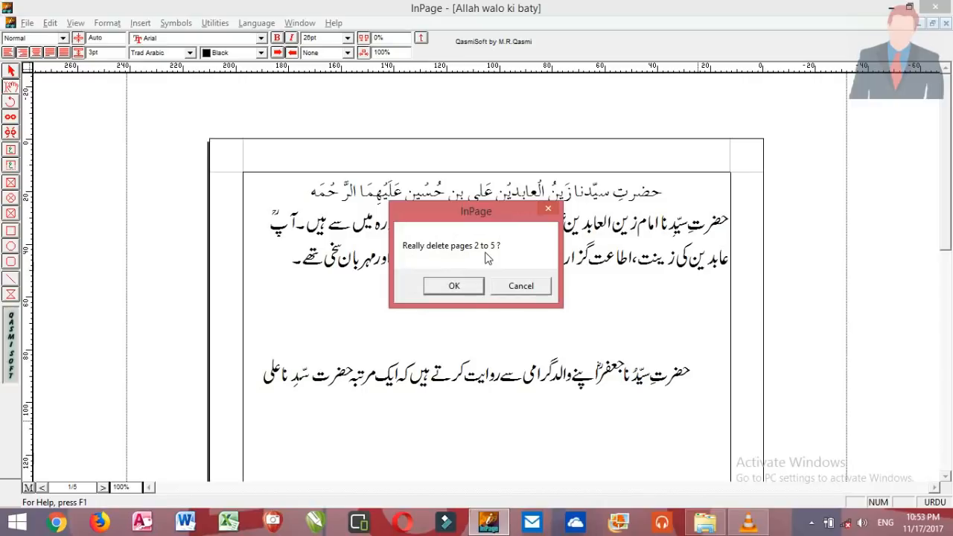
pyautogui.click(444, 288)
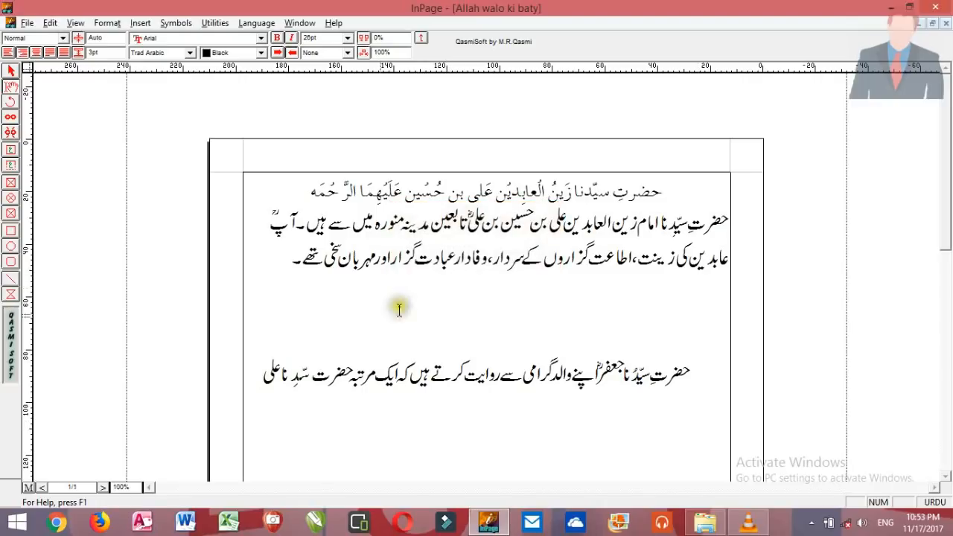
pyautogui.click(73, 486)
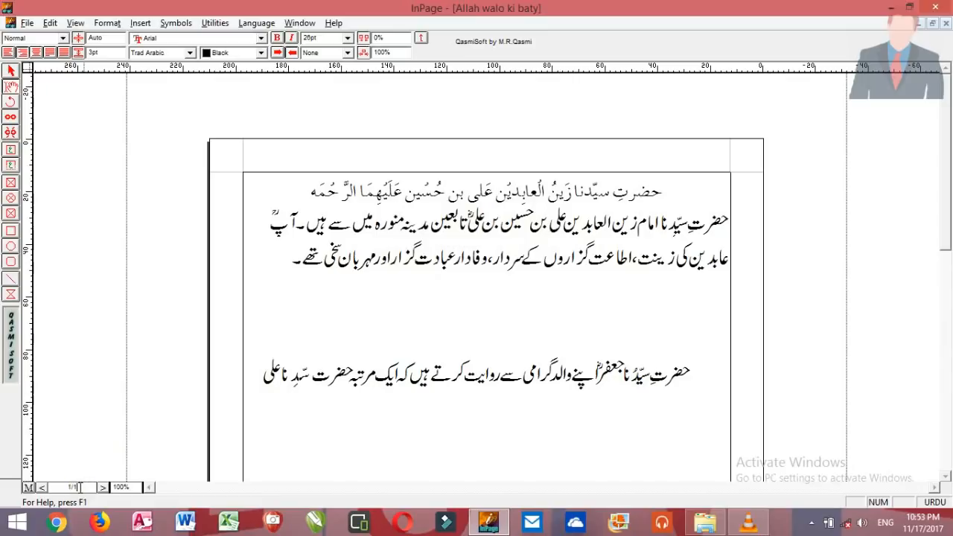
# - Insert 5 new pages after page 1
pyautogui.click(570, 421)
pyautogui.hotkey('ctrl', 'i')
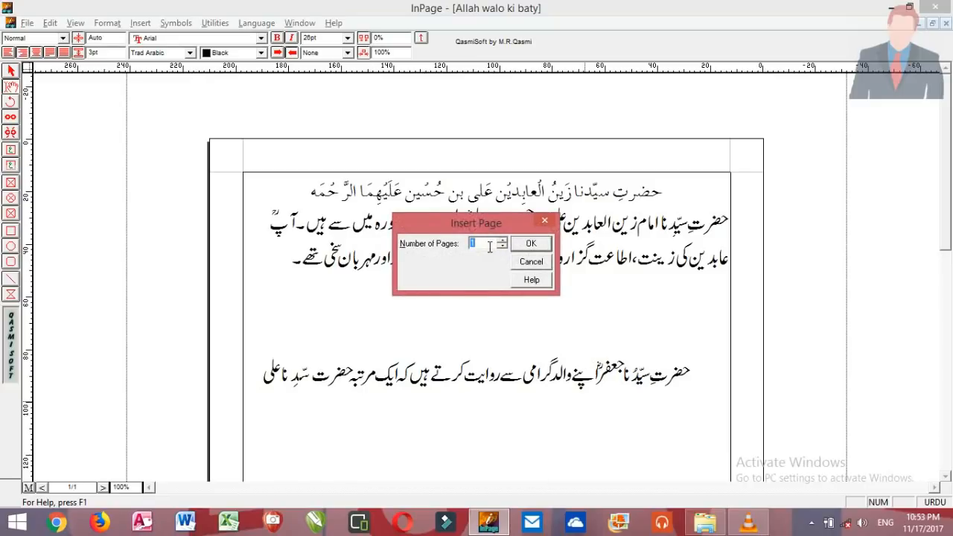
pyautogui.write('5')
pyautogui.click(527, 246)
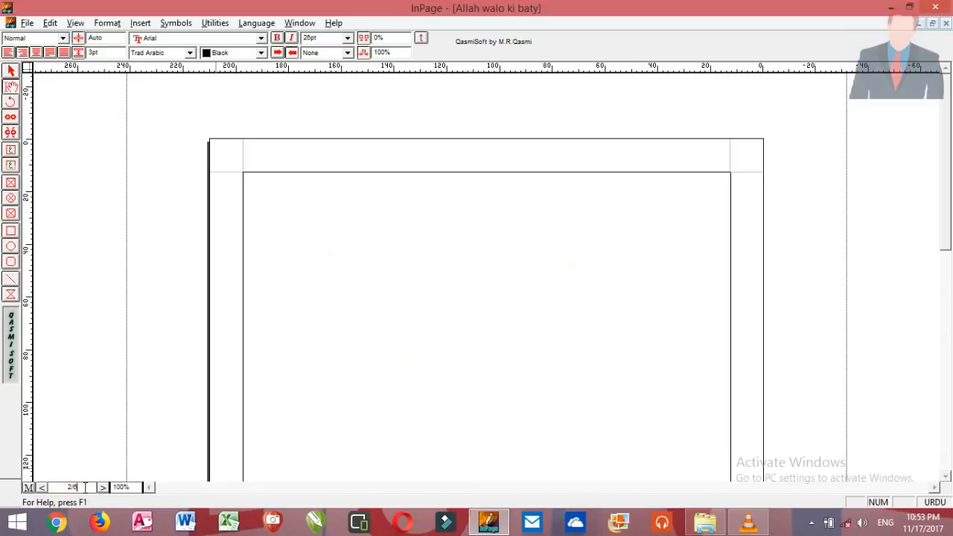
# - Return to page 1 and place the text cursor at the start of the first body line beneath the heading
pyautogui.click(628, 186)
pyautogui.scroll(5, 627, 185)
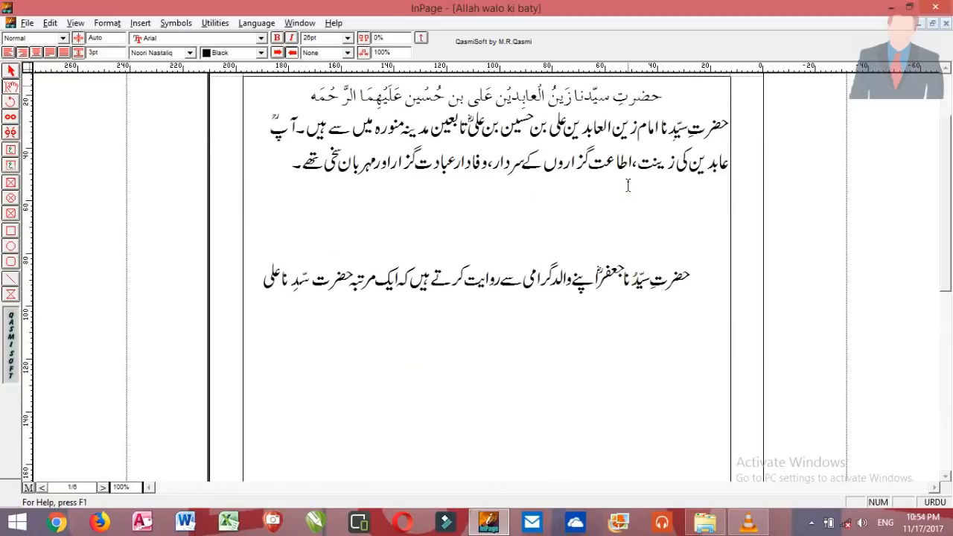
pyautogui.press('Up')
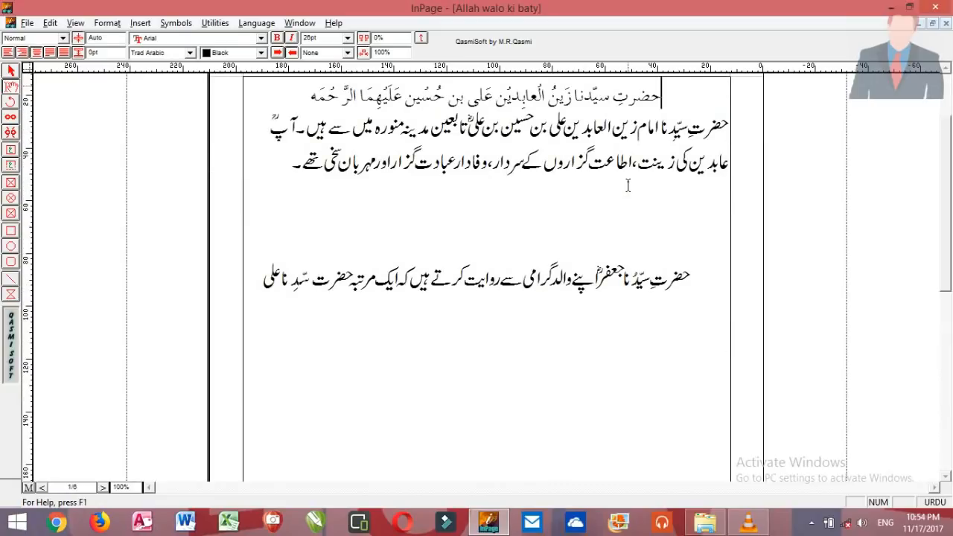
pyautogui.press('Down')
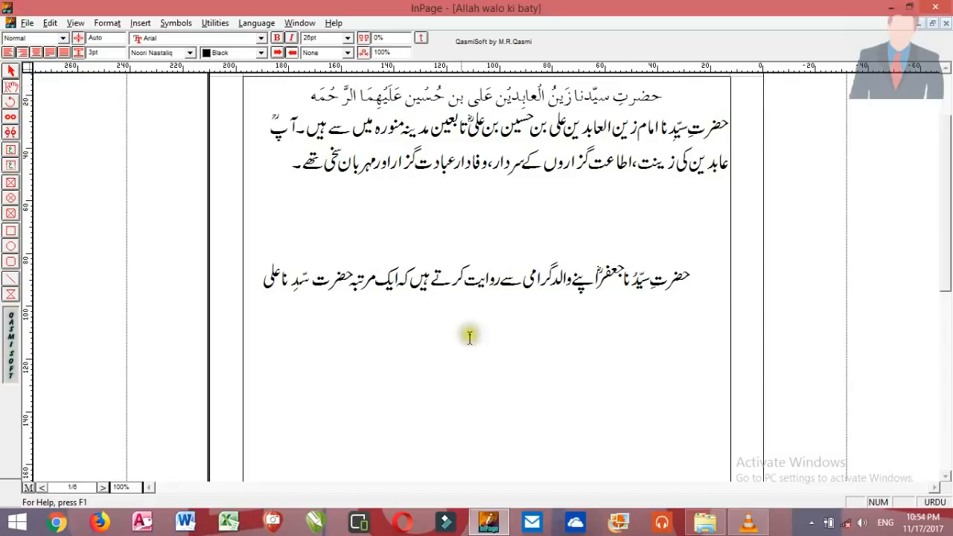
# - View page 1 at fit-to-page, 50%, 100% and 200% zoom, ending at 100%
pyautogui.doubleClick(117, 487)
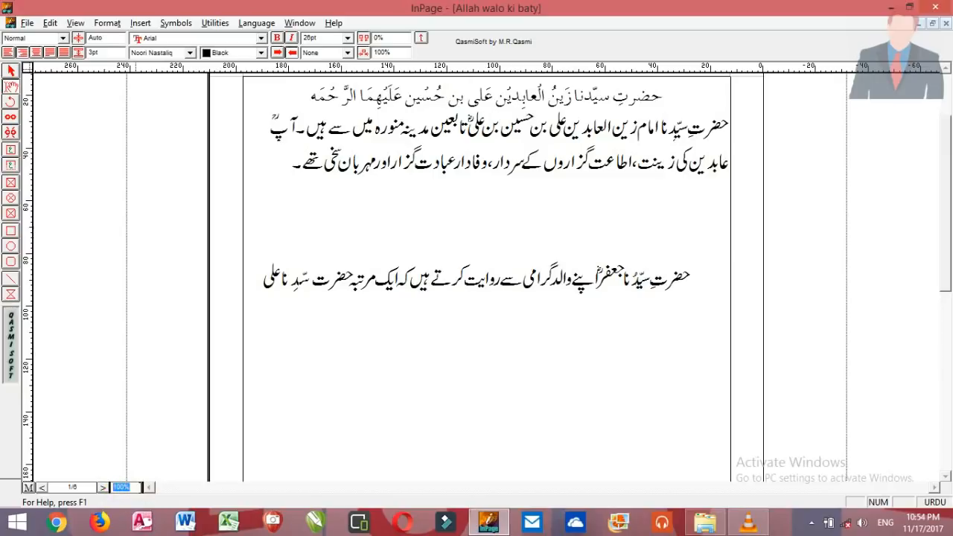
pyautogui.click(688, 275)
pyautogui.hotkey('ctrl', '0')
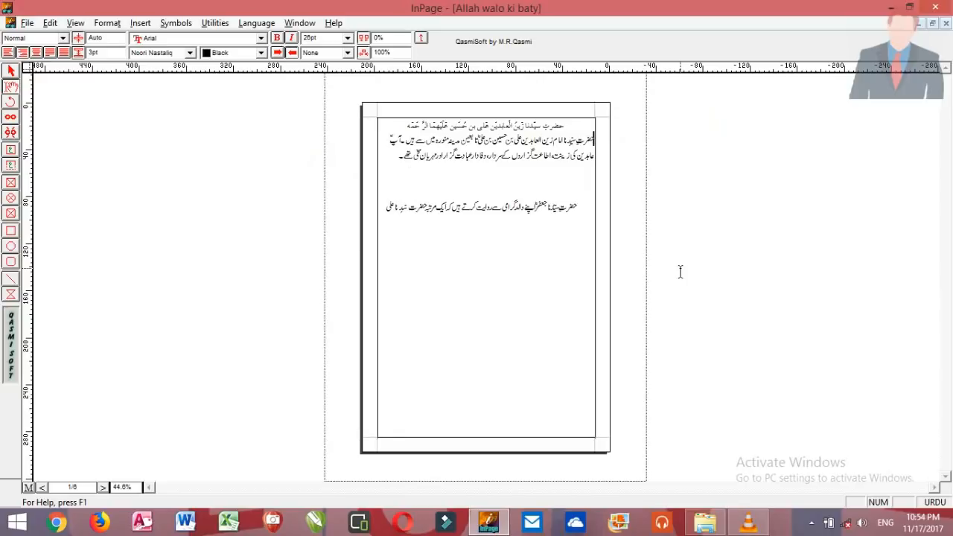
pyautogui.hotkey('ctrl', '5')
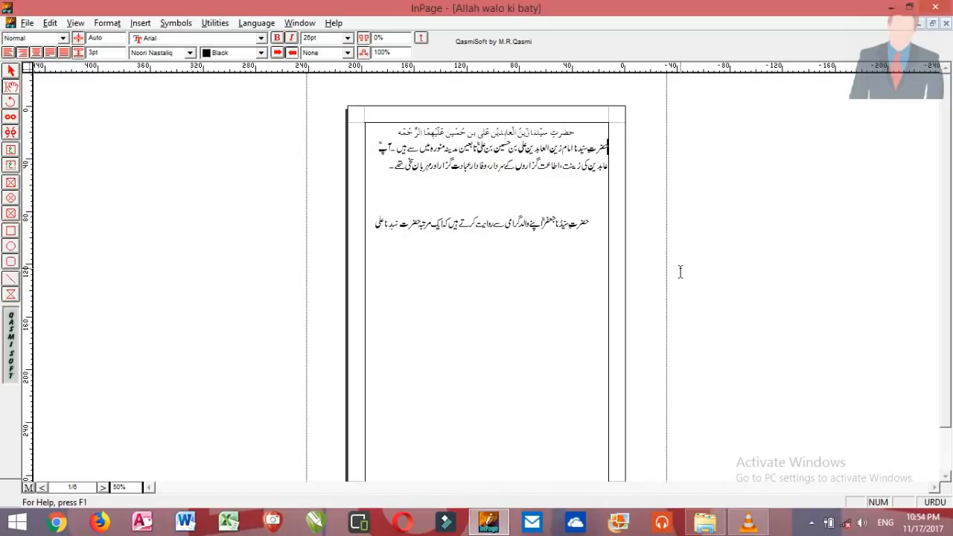
pyautogui.hotkey('ctrl', '0')
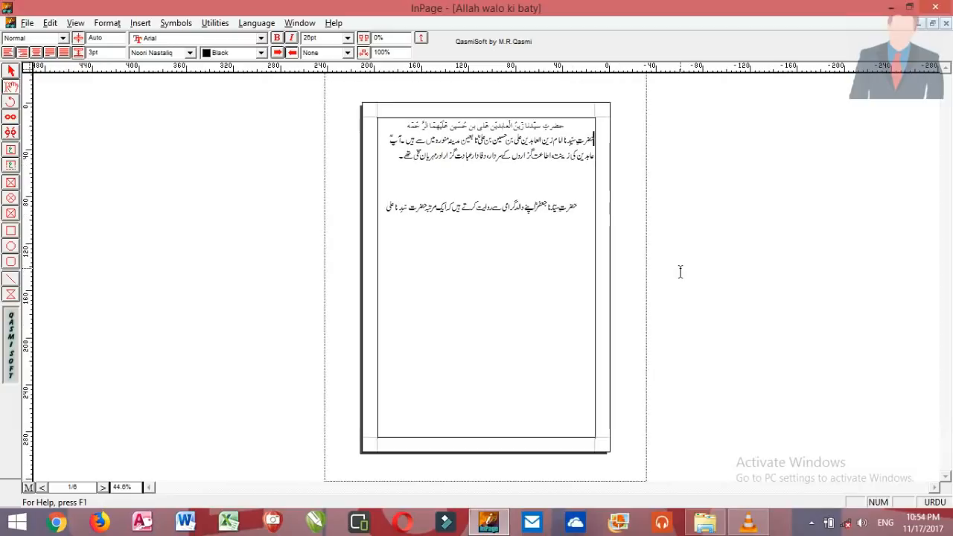
pyautogui.hotkey('ctrl', '5')
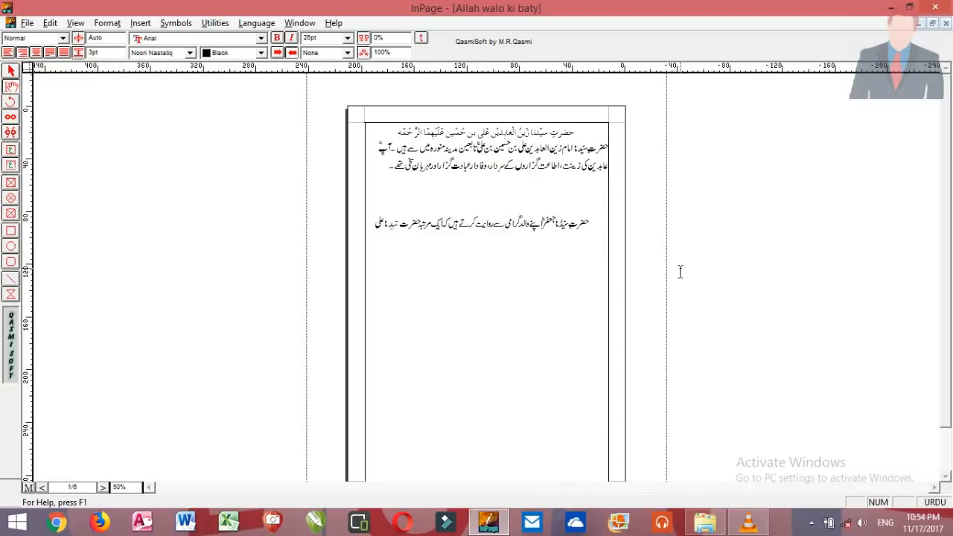
pyautogui.hotkey('ctrl', '1')
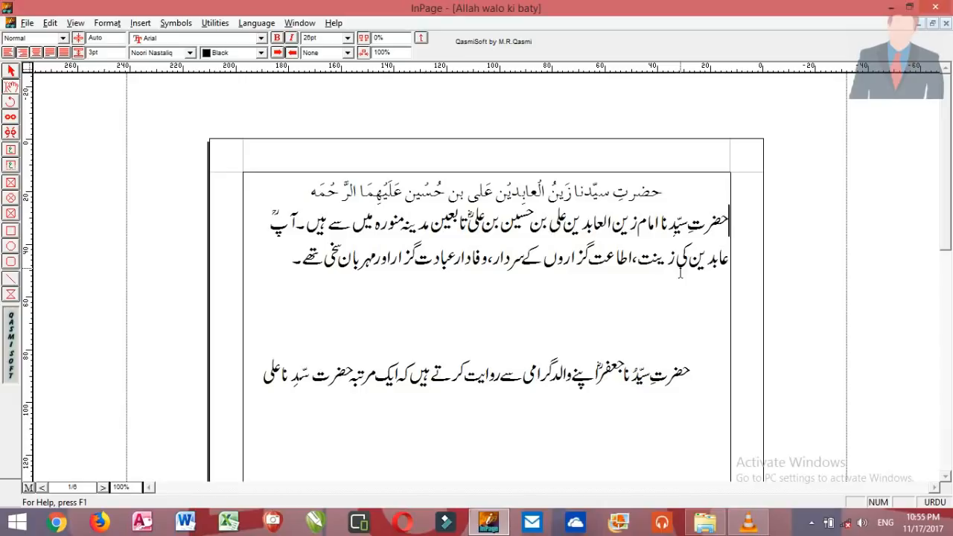
pyautogui.hotkey('ctrl', '2')
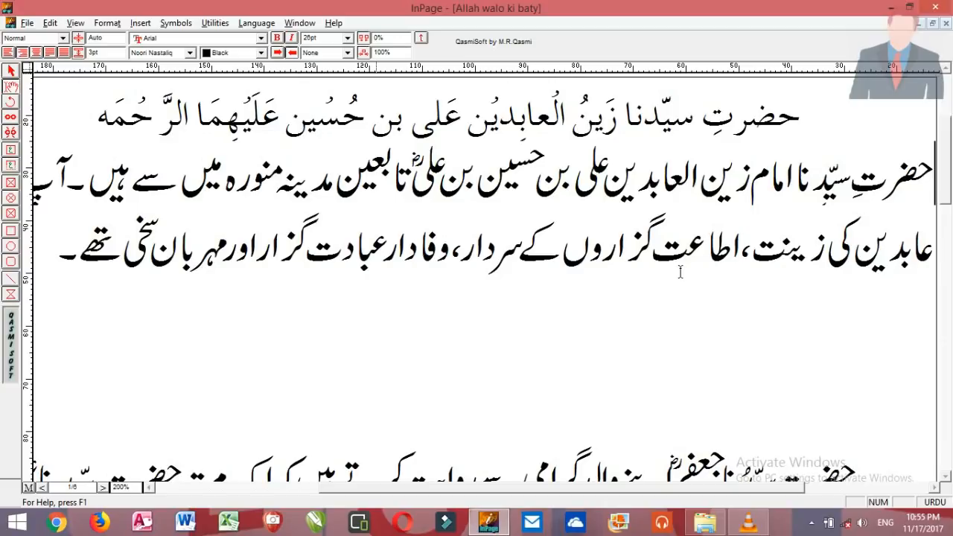
pyautogui.hotkey('ctrl', '1')
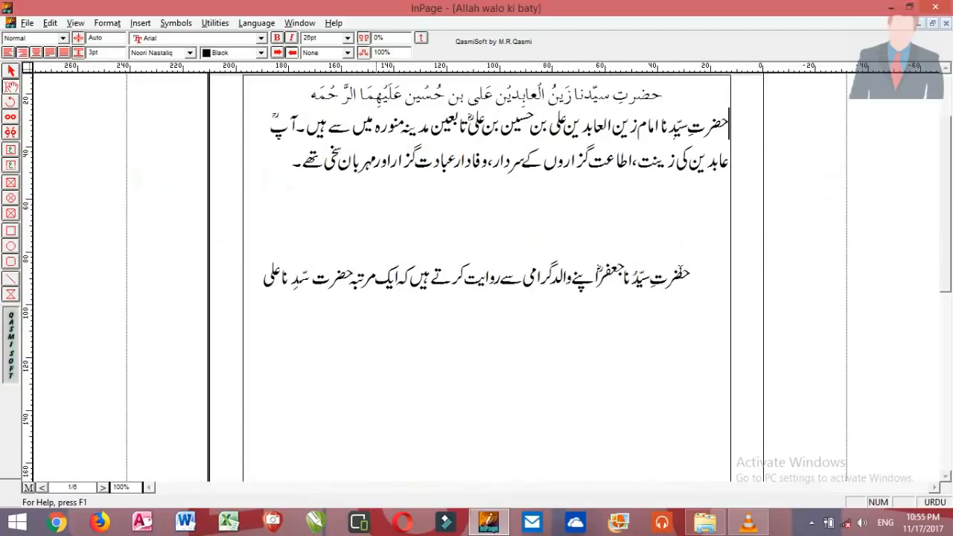